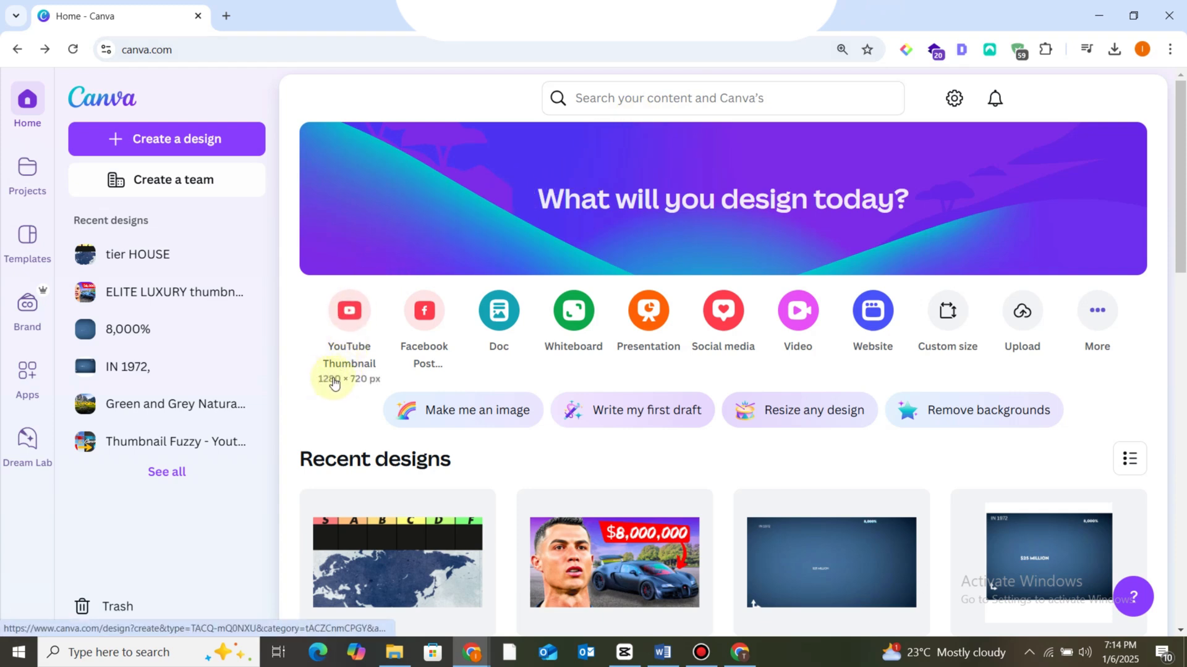
# Create a new blank YouTube thumbnail design at 1280 × 720 px.
pyautogui.click(349, 333)
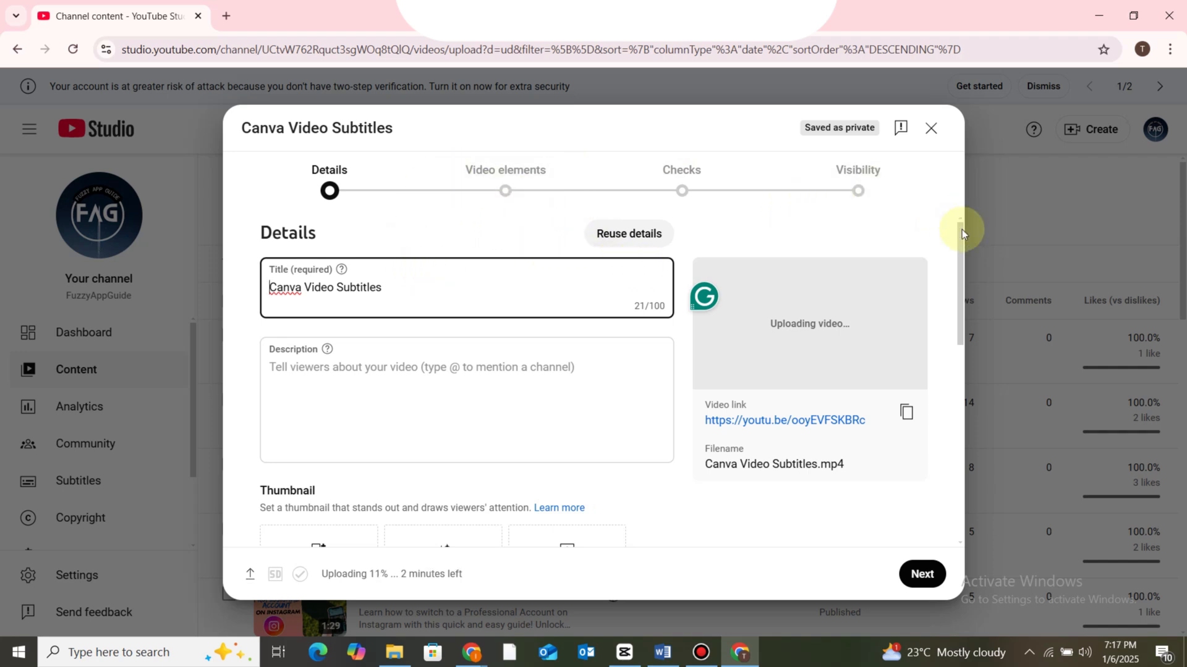
# In YouTube Studio, review the thumbnail upload recommendations for dimensions, file size and format, and close the video upload dialog.
pyautogui.moveTo(962, 229); pyautogui.dragTo(960, 309)
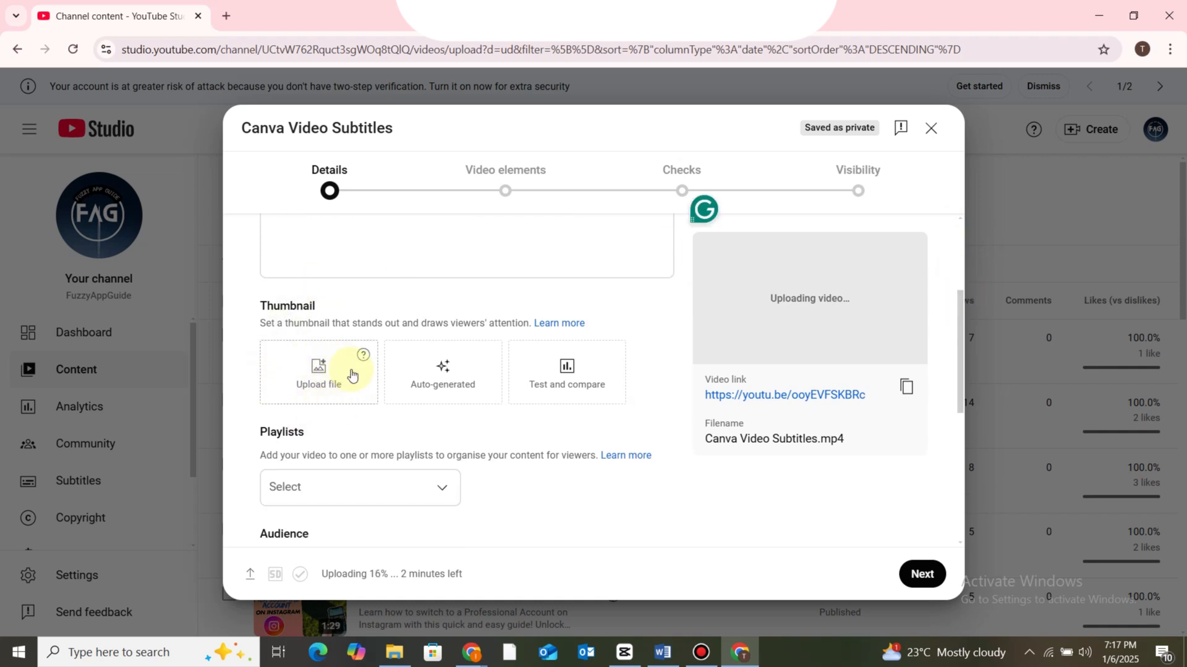
pyautogui.moveTo(362, 358)
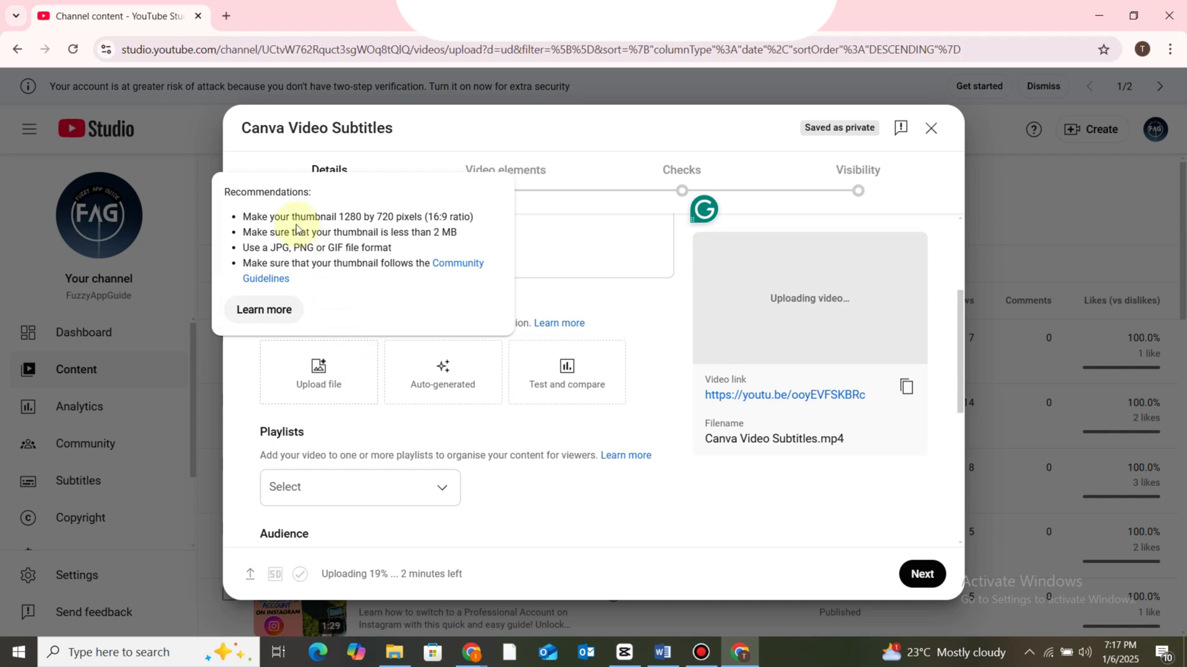
pyautogui.moveTo(246, 216); pyautogui.dragTo(475, 223)
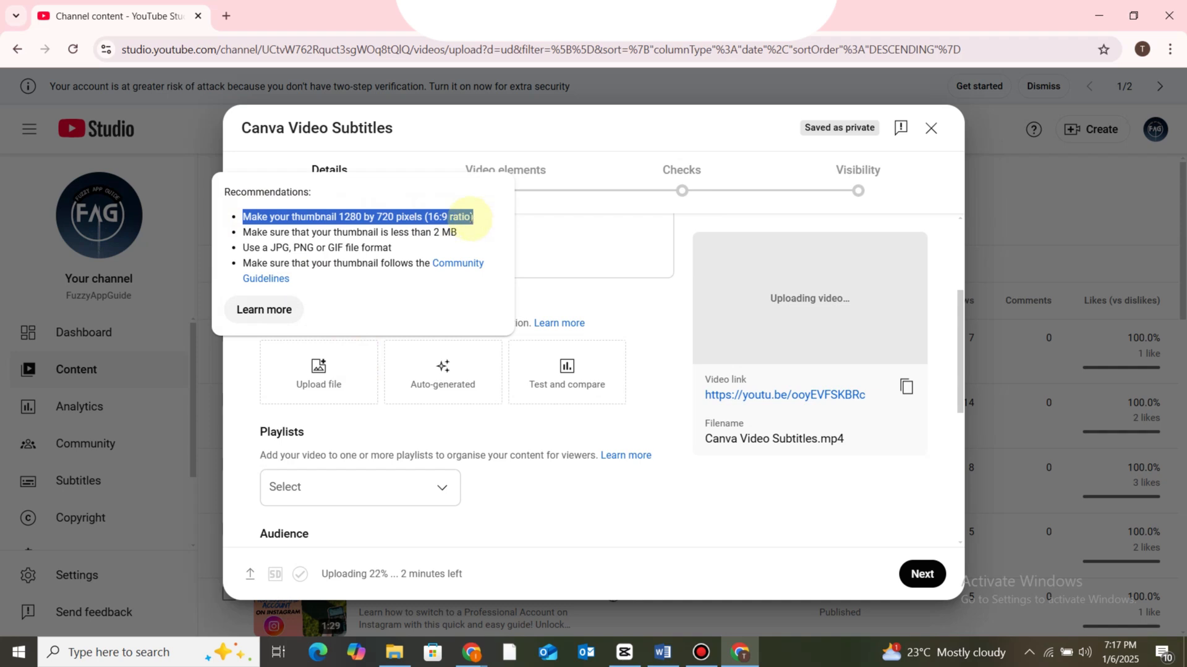
pyautogui.moveTo(245, 232); pyautogui.dragTo(464, 232)
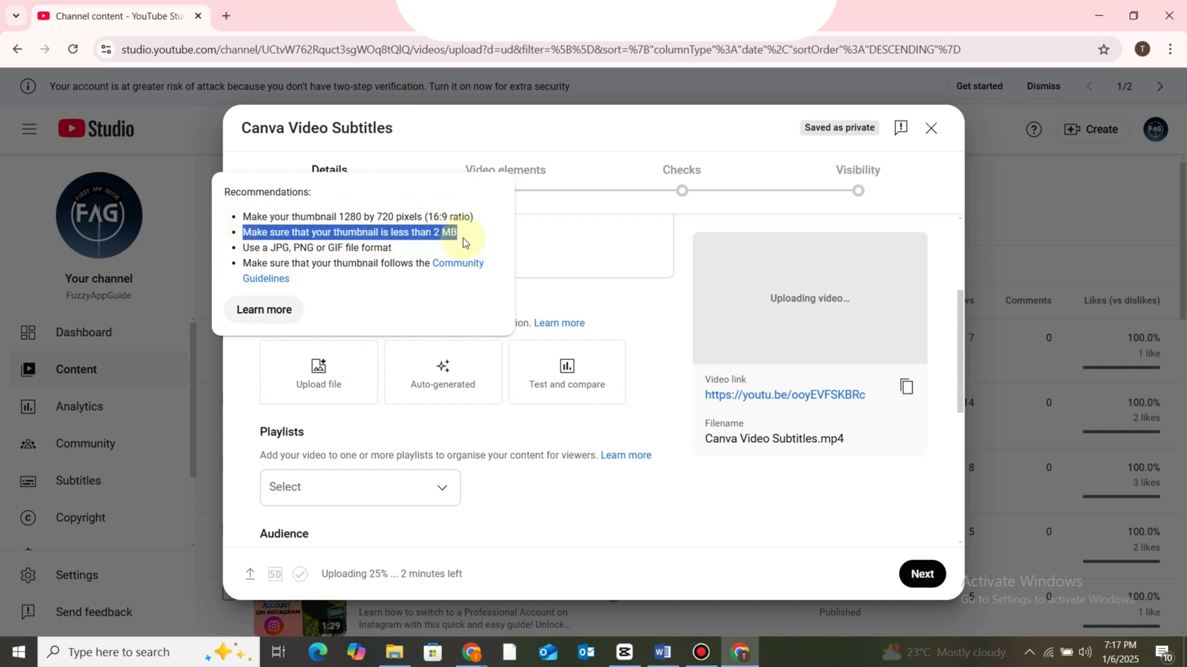
pyautogui.moveTo(246, 248); pyautogui.dragTo(389, 251)
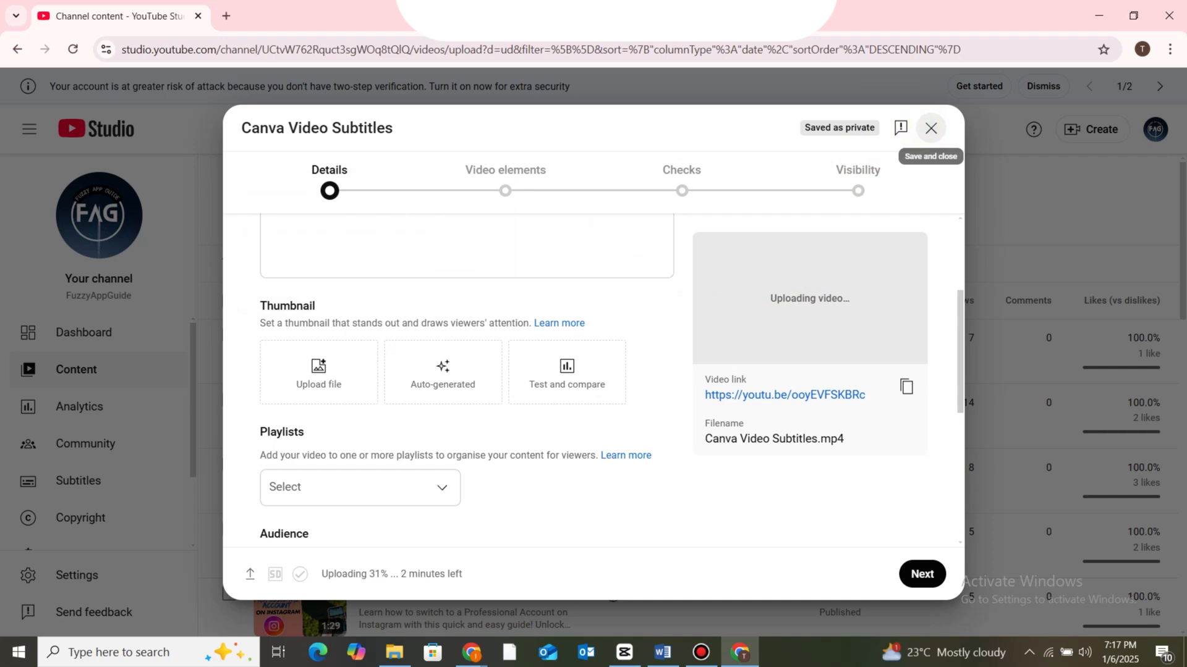
pyautogui.click(930, 128)
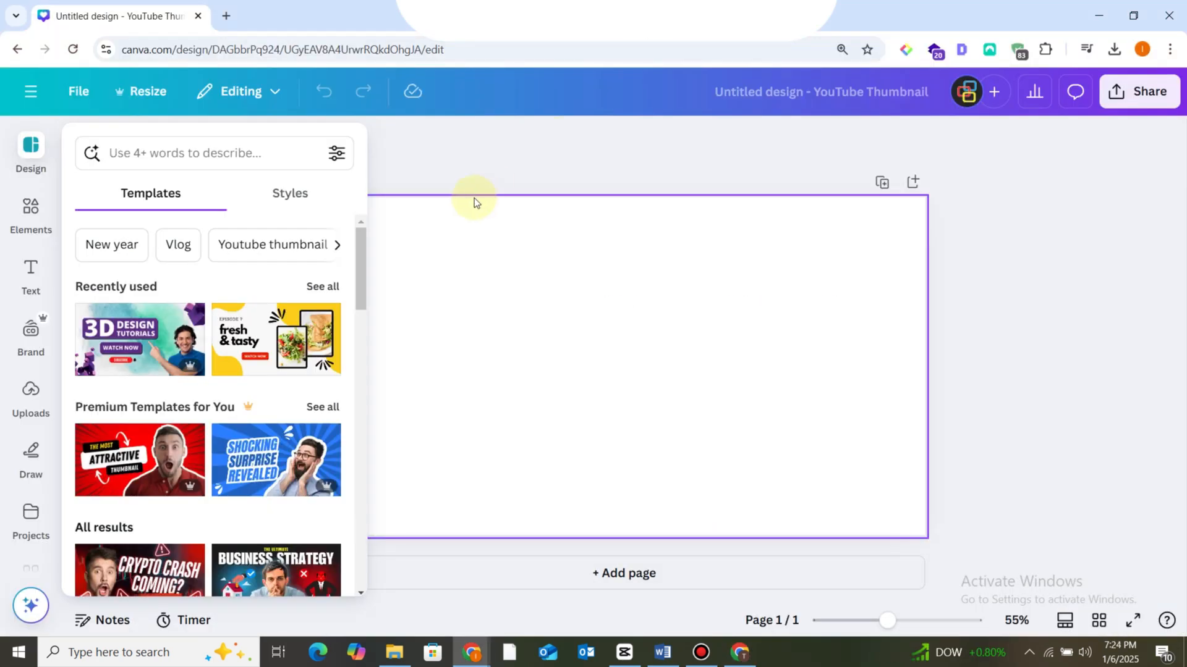
# Back in Canva, look through the available templates, styles, elements and text options for the thumbnail.
pyautogui.moveTo(358, 250)
pyautogui.mouseDown()
pyautogui.moveTo(344, 432)
pyautogui.moveTo(353, 235)
pyautogui.mouseUp()
pyautogui.click(347, 206)
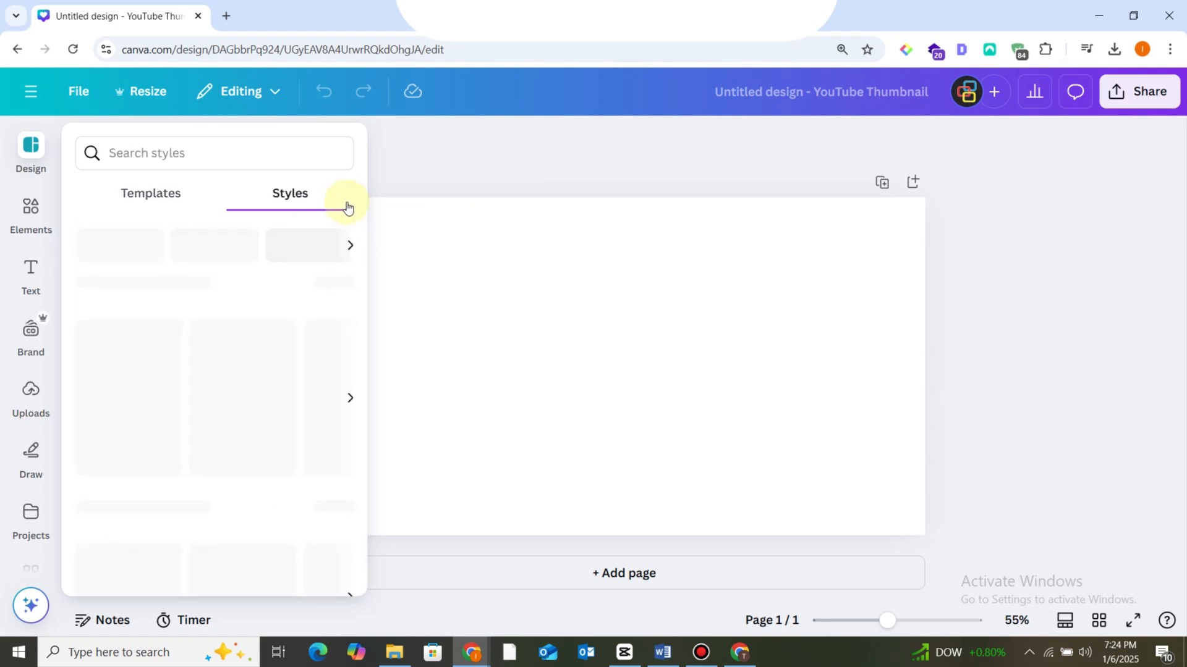
pyautogui.click(187, 201)
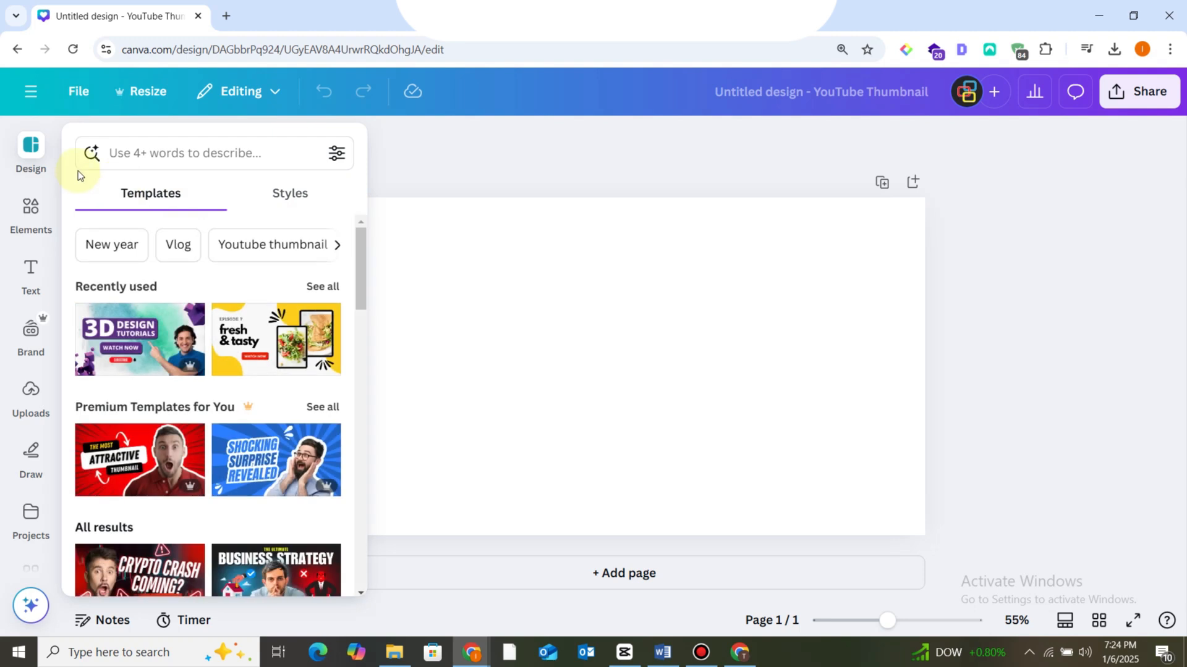
pyautogui.click(36, 214)
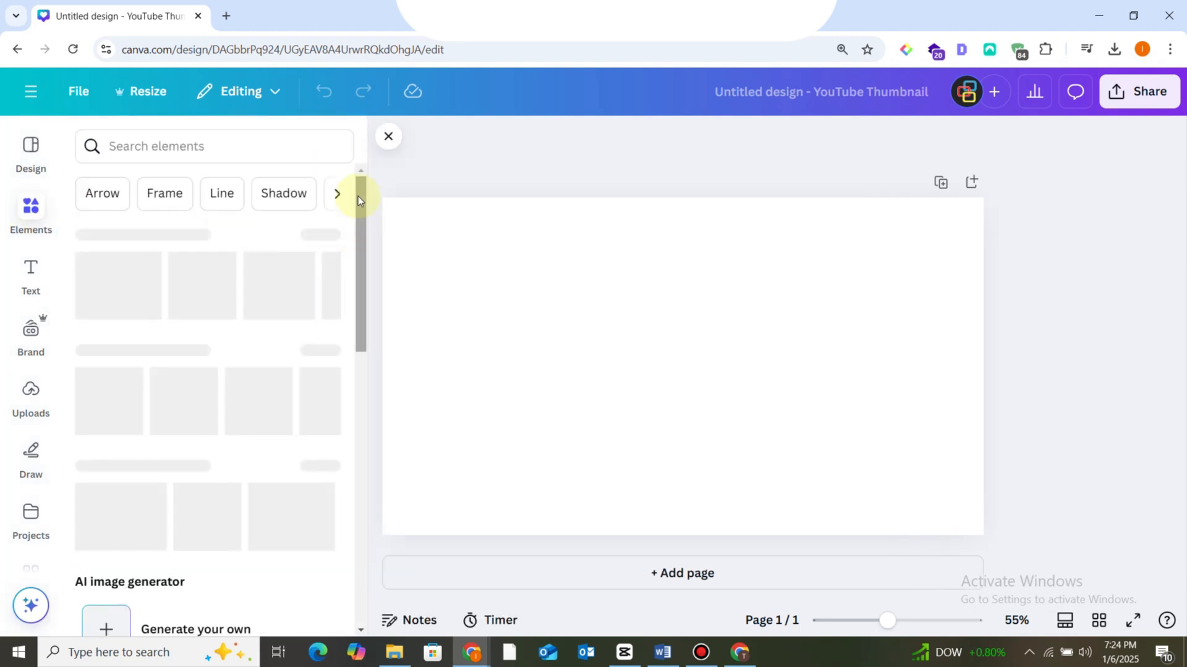
pyautogui.moveTo(359, 196); pyautogui.dragTo(339, 481)
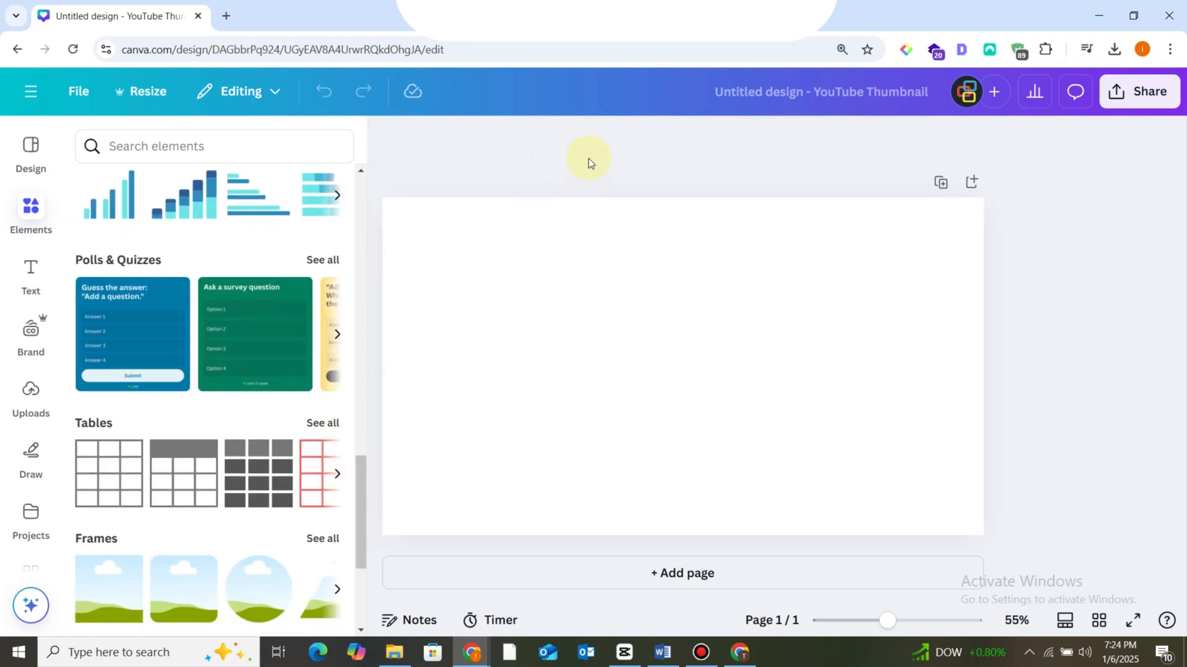
pyautogui.click(29, 271)
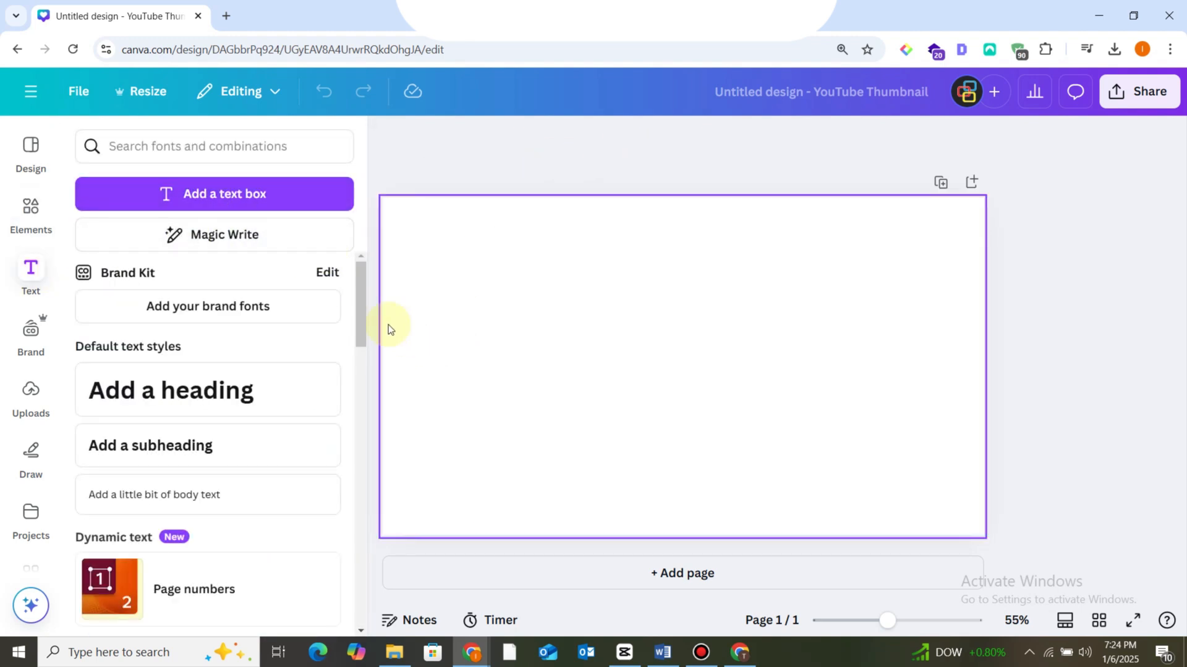
pyautogui.moveTo(358, 306); pyautogui.dragTo(599, 164)
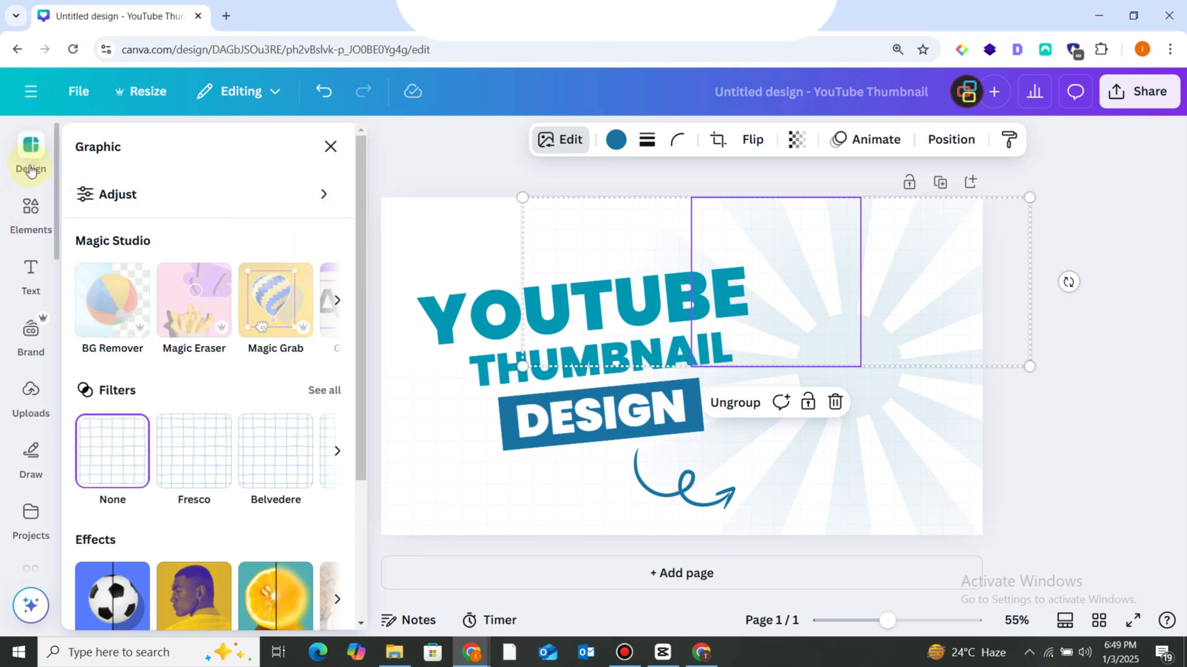
# Undo the existing thumbnail artwork to clear the page and search the elements library for "canva gradient background".
pyautogui.click(31, 204)
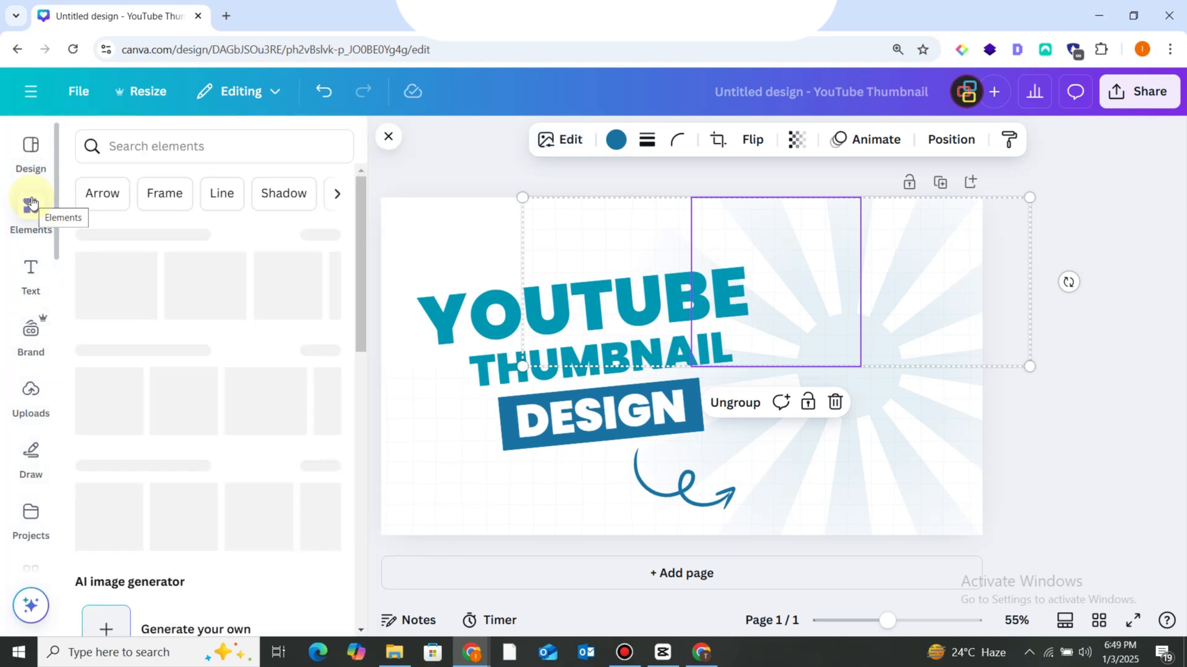
pyautogui.click(188, 148)
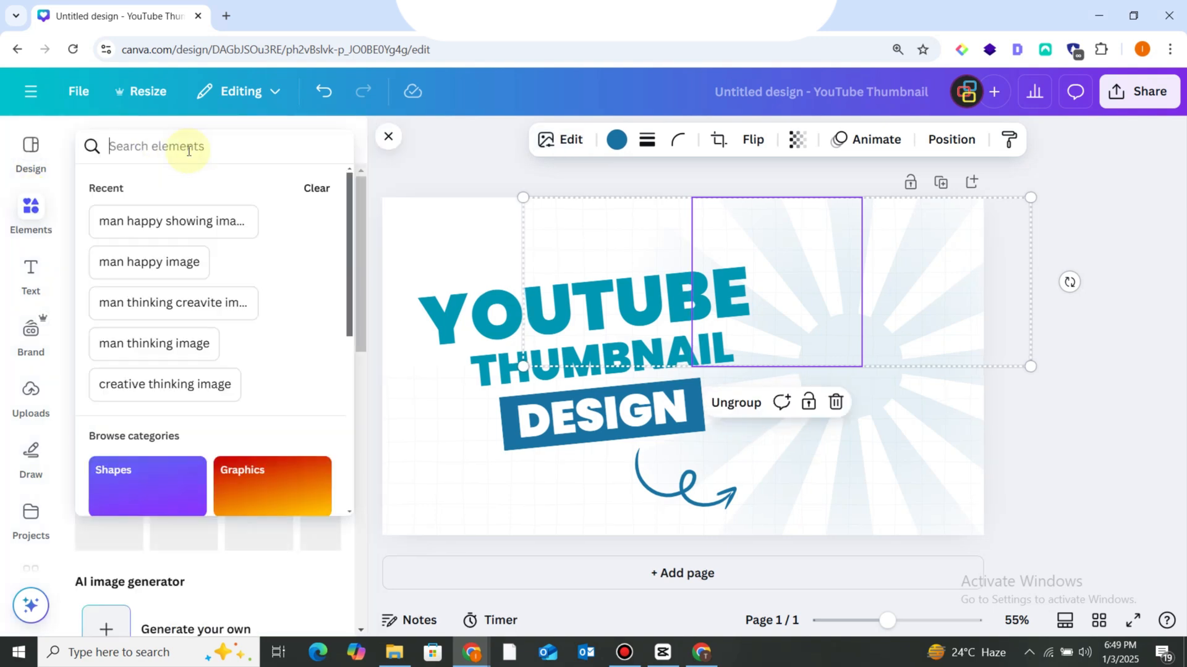
pyautogui.hotkey('ctrl', 'z')
pyautogui.write('canv')
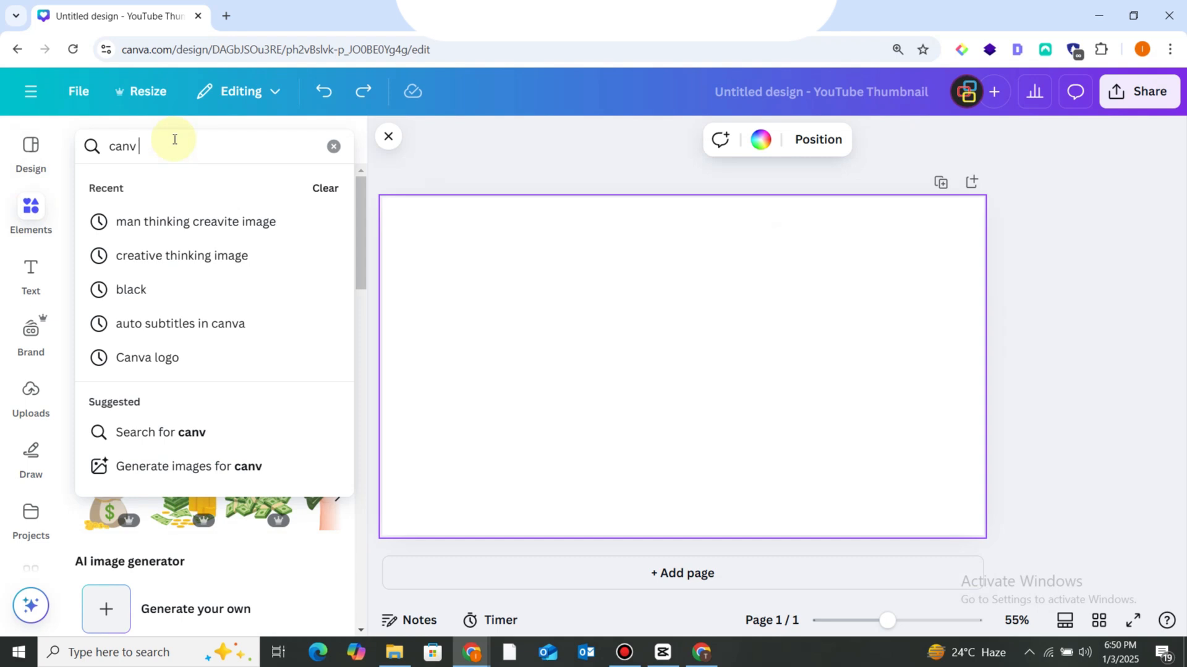
pyautogui.write('a gra')
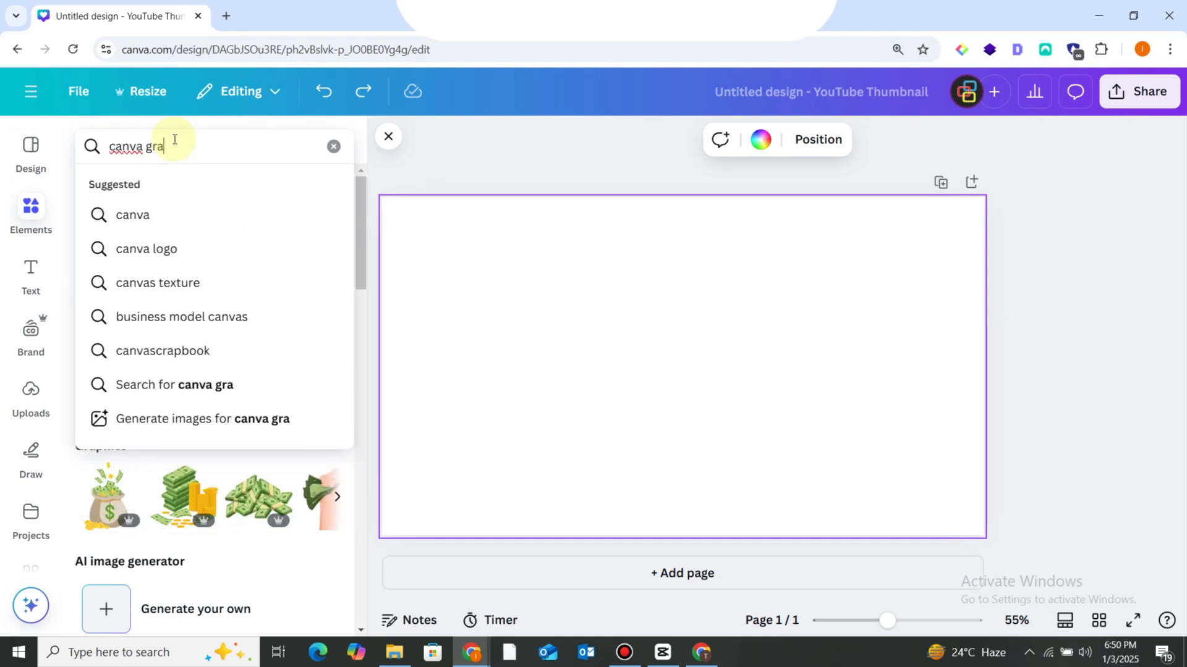
pyautogui.write('dien')
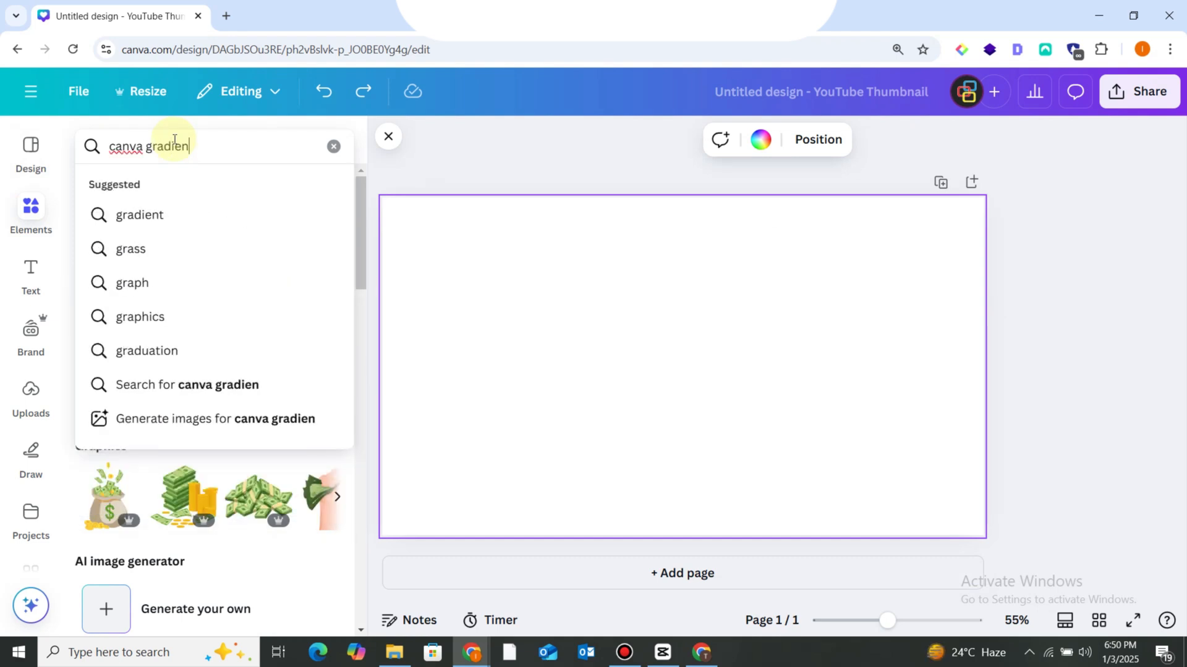
pyautogui.write('t backgr')
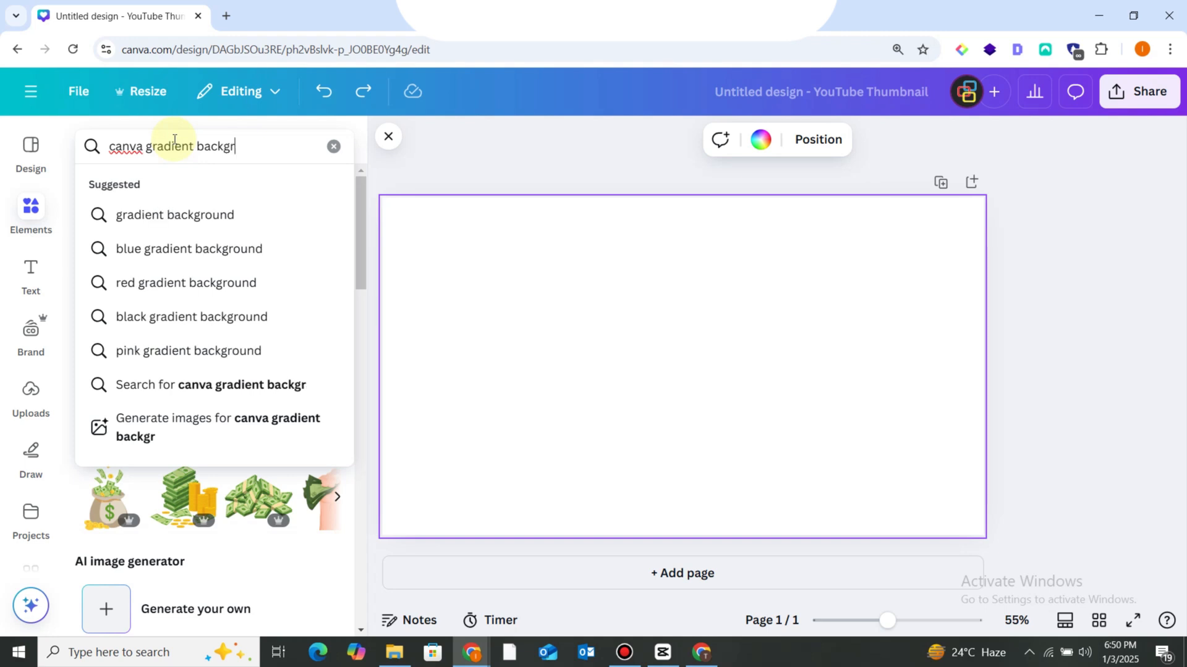
pyautogui.write('und')
pyautogui.press('Return')
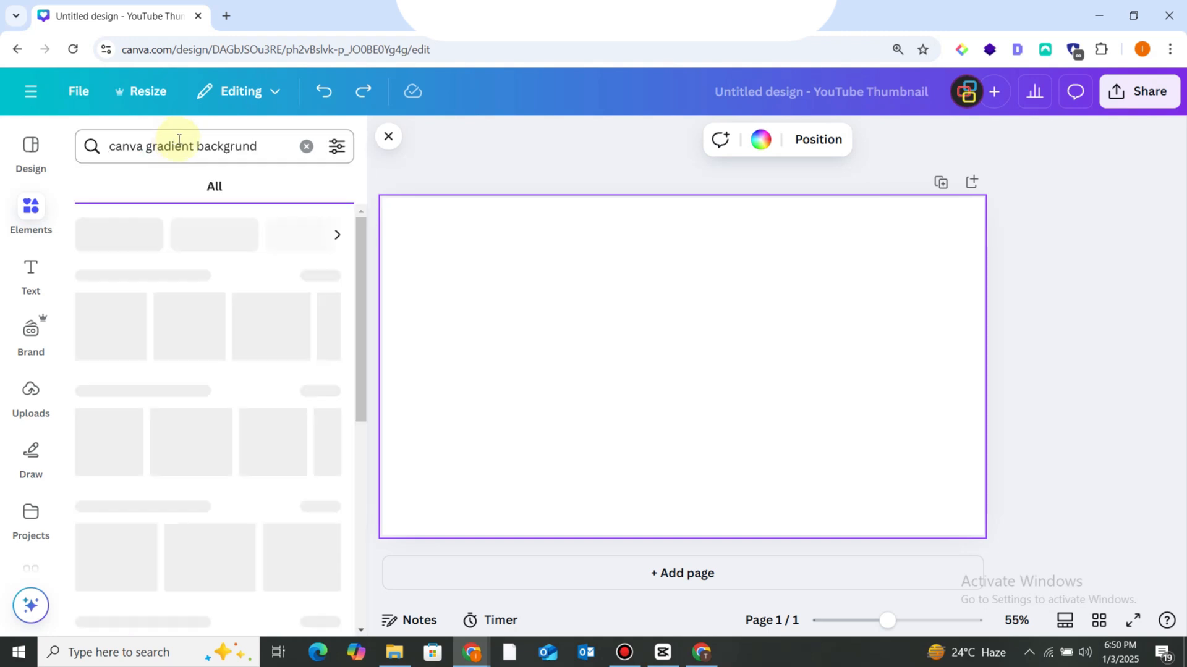
pyautogui.click(242, 147)
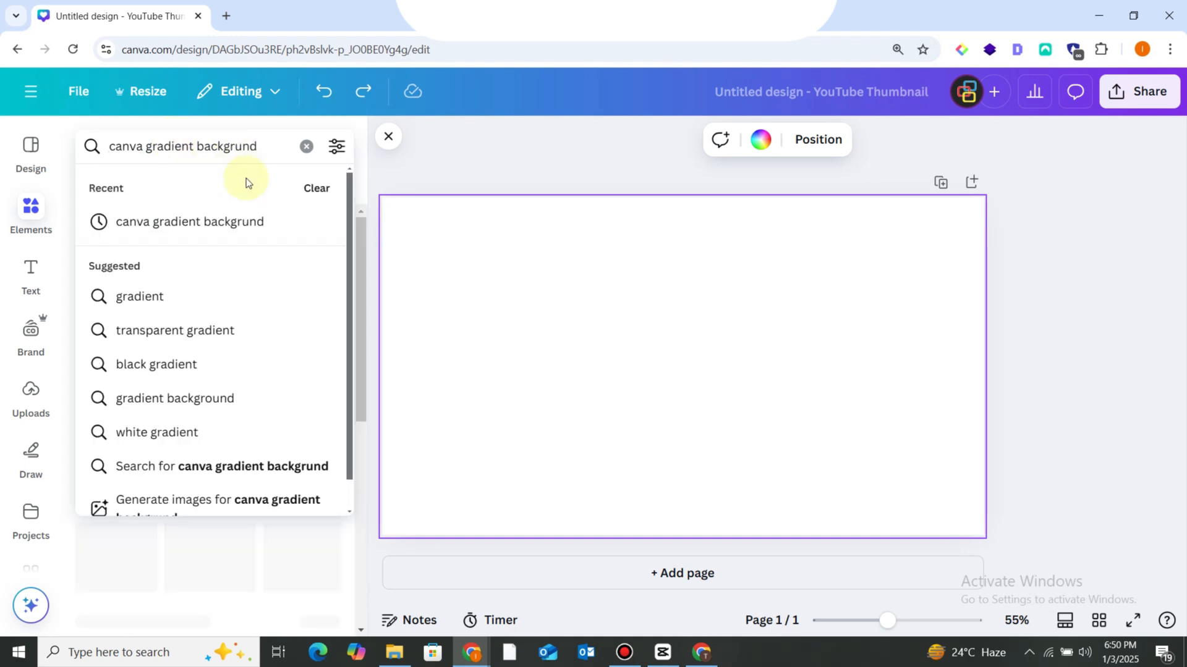
pyautogui.write('o')
pyautogui.press('Return')
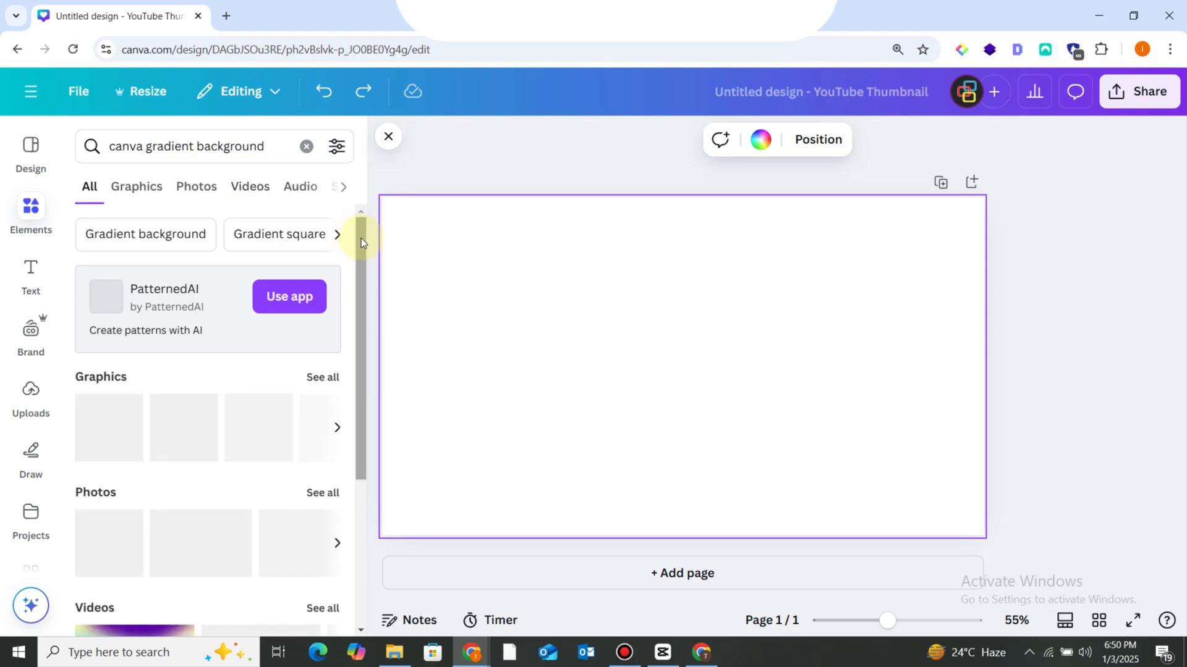
# Add the blue watercolour gradient photo from the search results and set it as the page background.
pyautogui.scroll(-1, 360, 289)
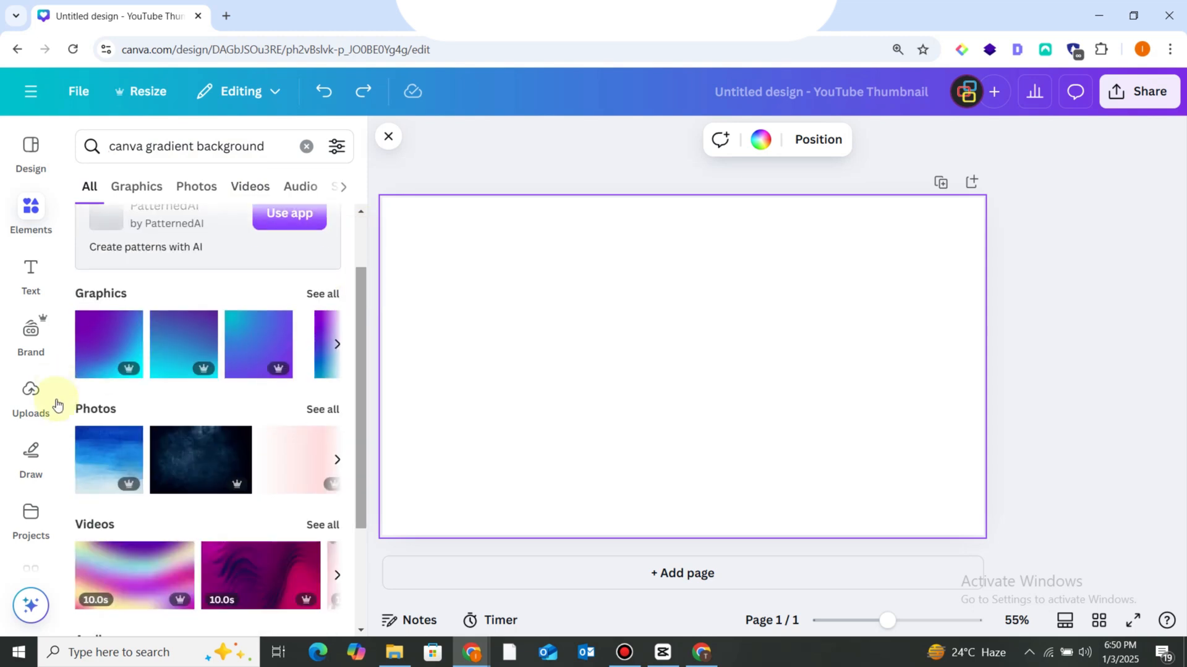
pyautogui.click(102, 460)
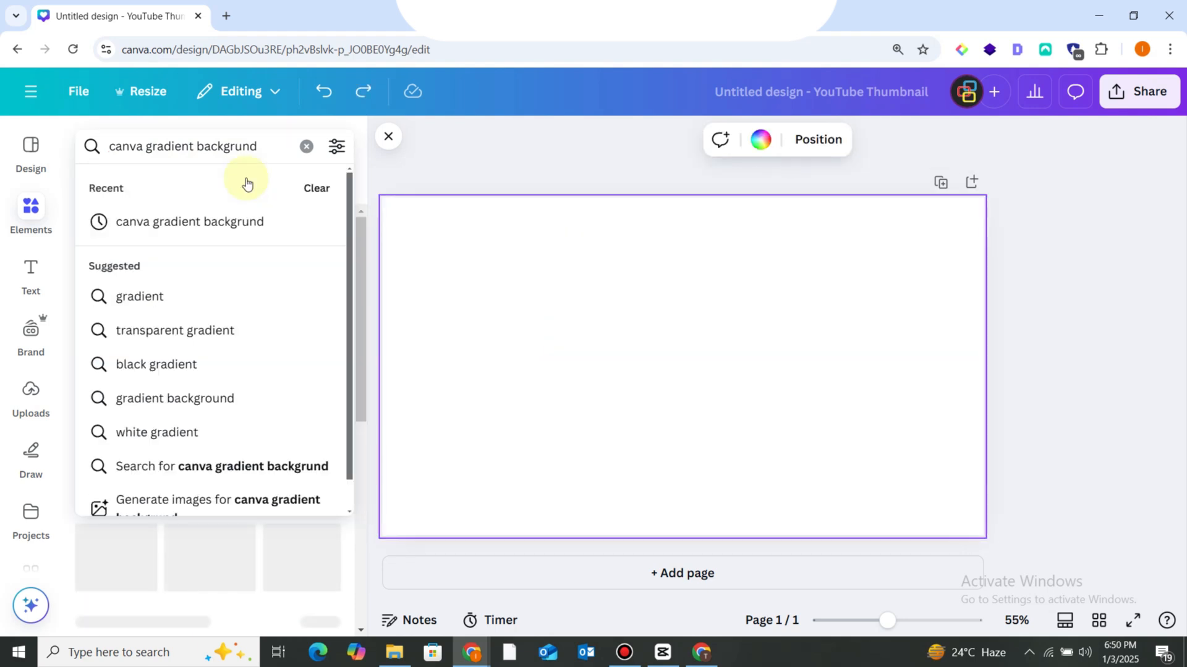
pyautogui.press('Return')
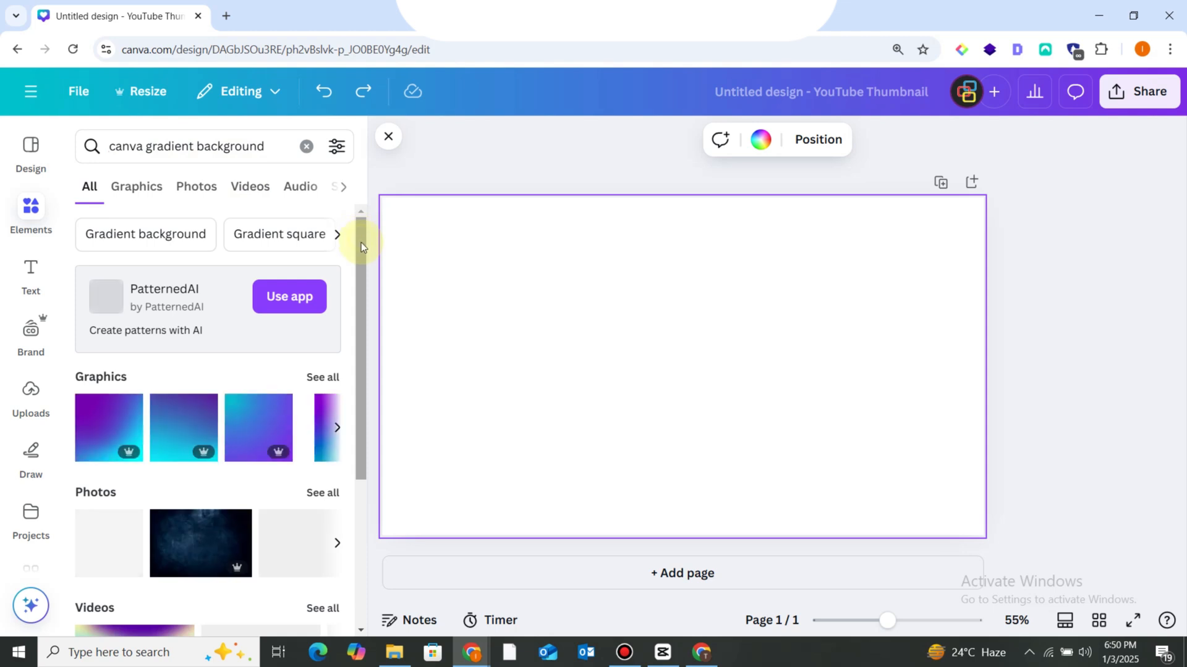
pyautogui.moveTo(361, 243); pyautogui.dragTo(360, 289)
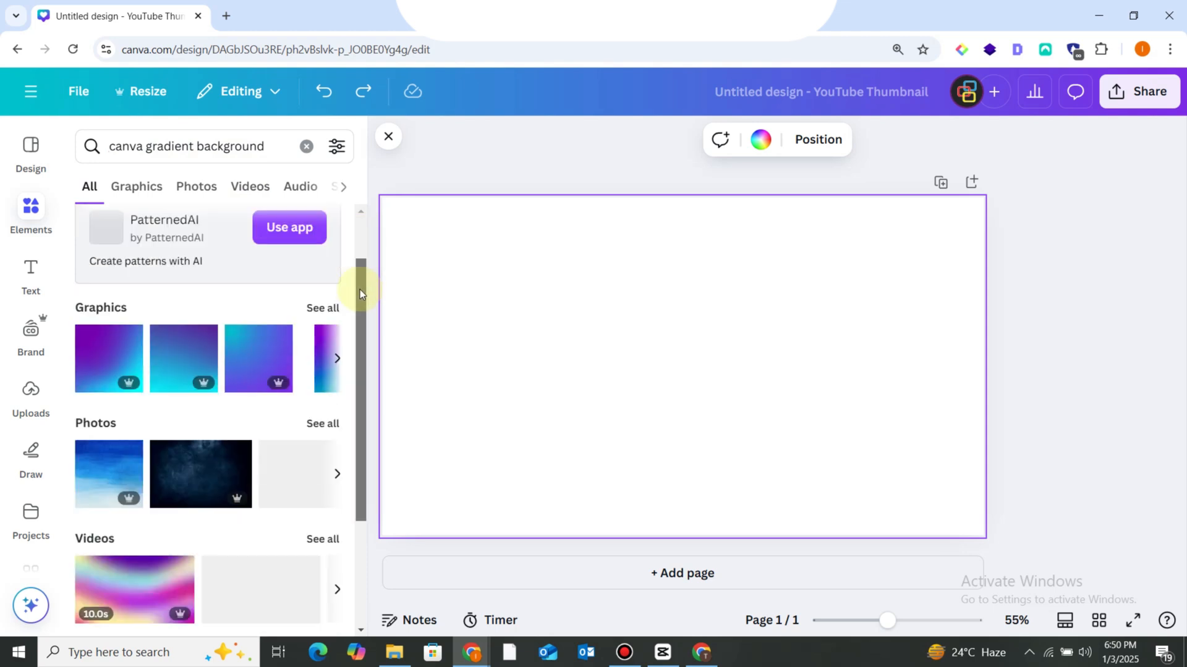
pyautogui.click(103, 460)
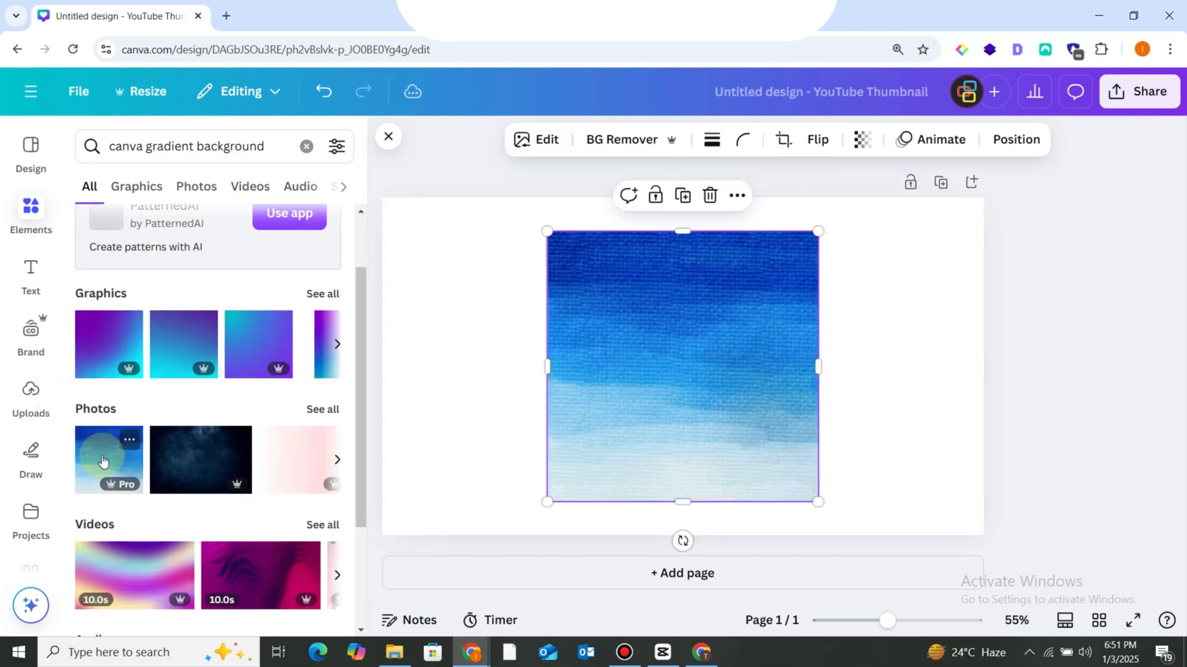
pyautogui.rightClick(592, 332)
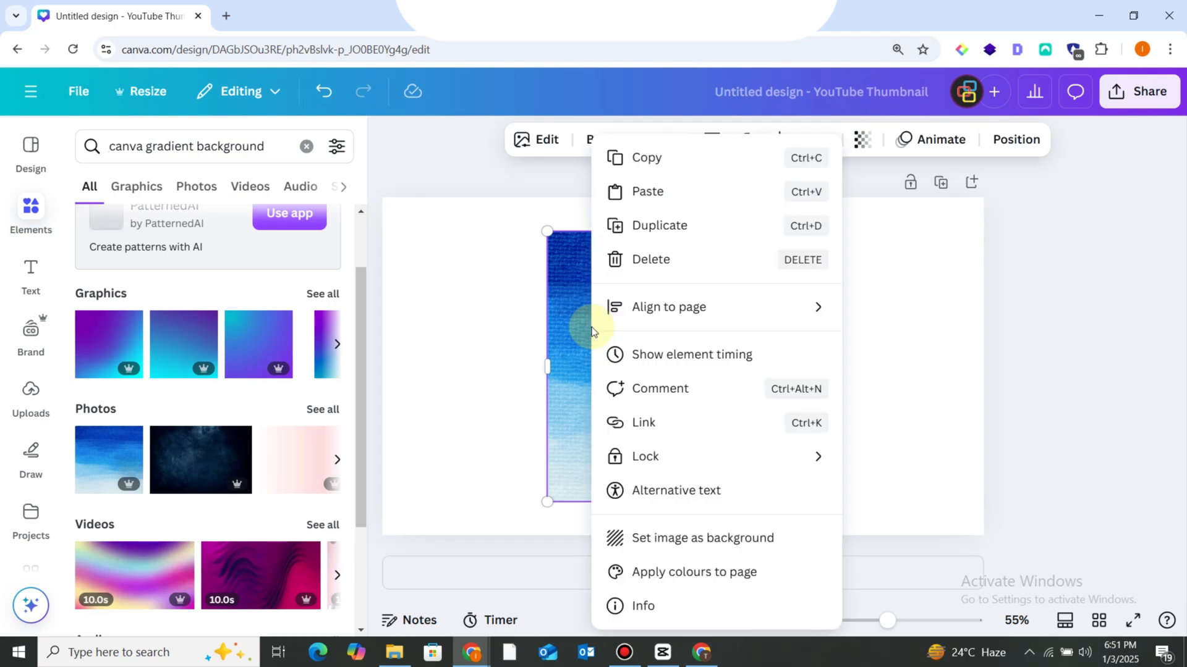
pyautogui.click(629, 550)
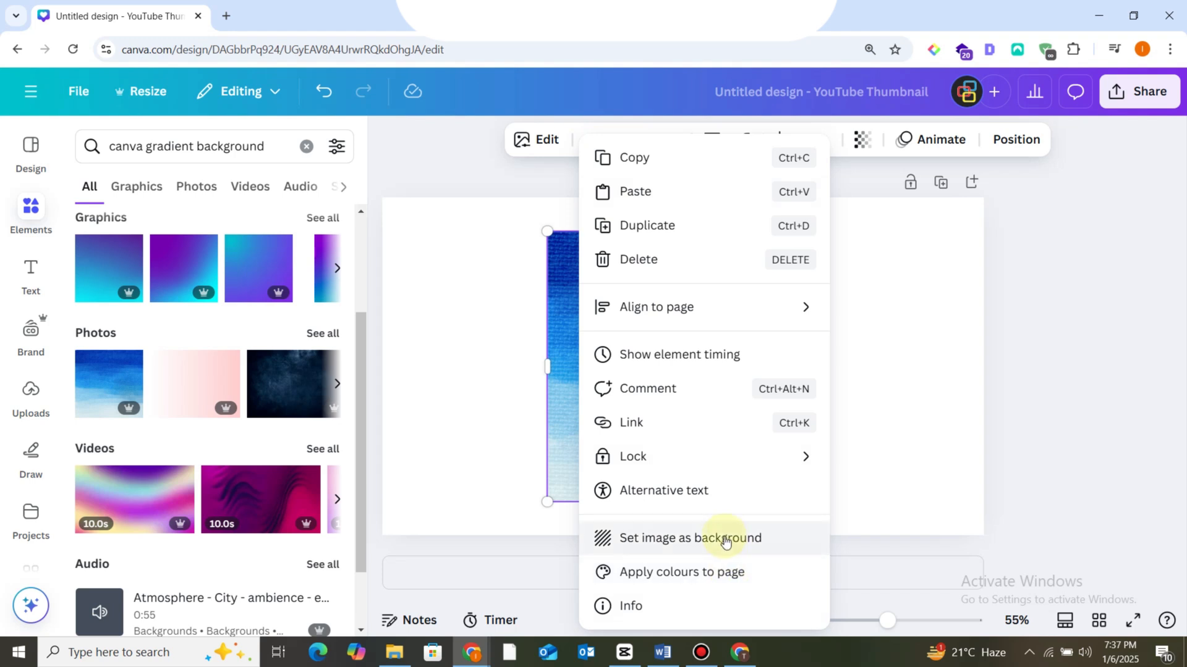
pyautogui.click(727, 538)
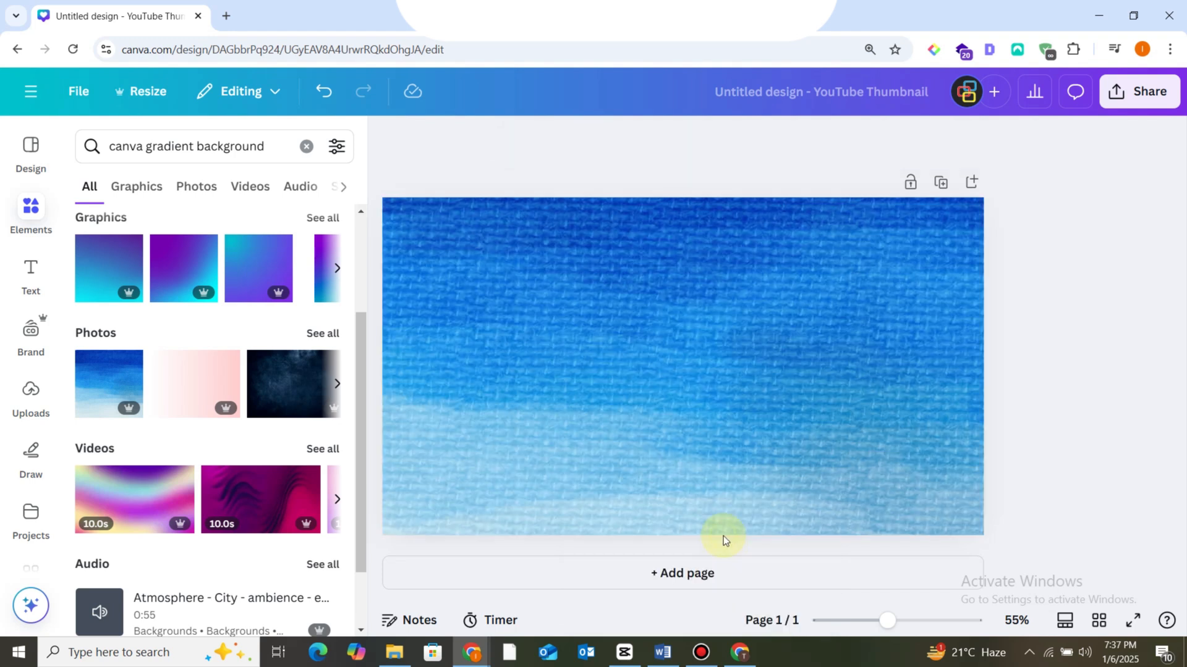
# Delete the blue watercolour background image from the page.
pyautogui.click(641, 300)
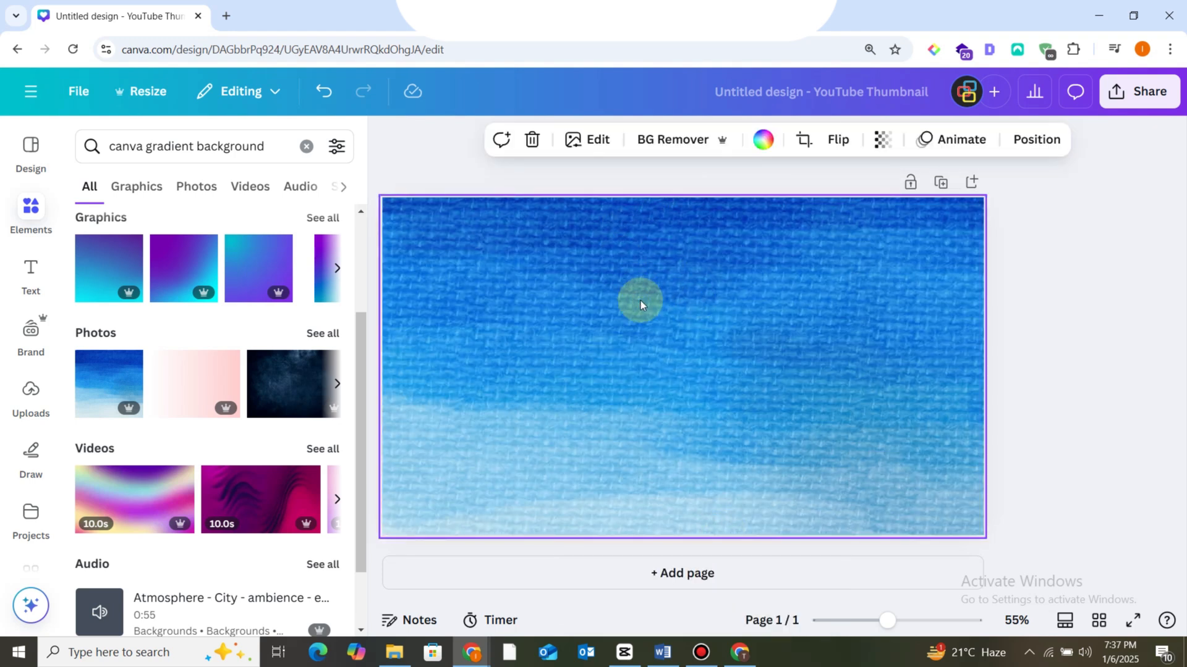
pyautogui.press('Delete')
# Add the beige textured paper photo from the gradient background photo results and set it as the page background.
pyautogui.click(323, 333)
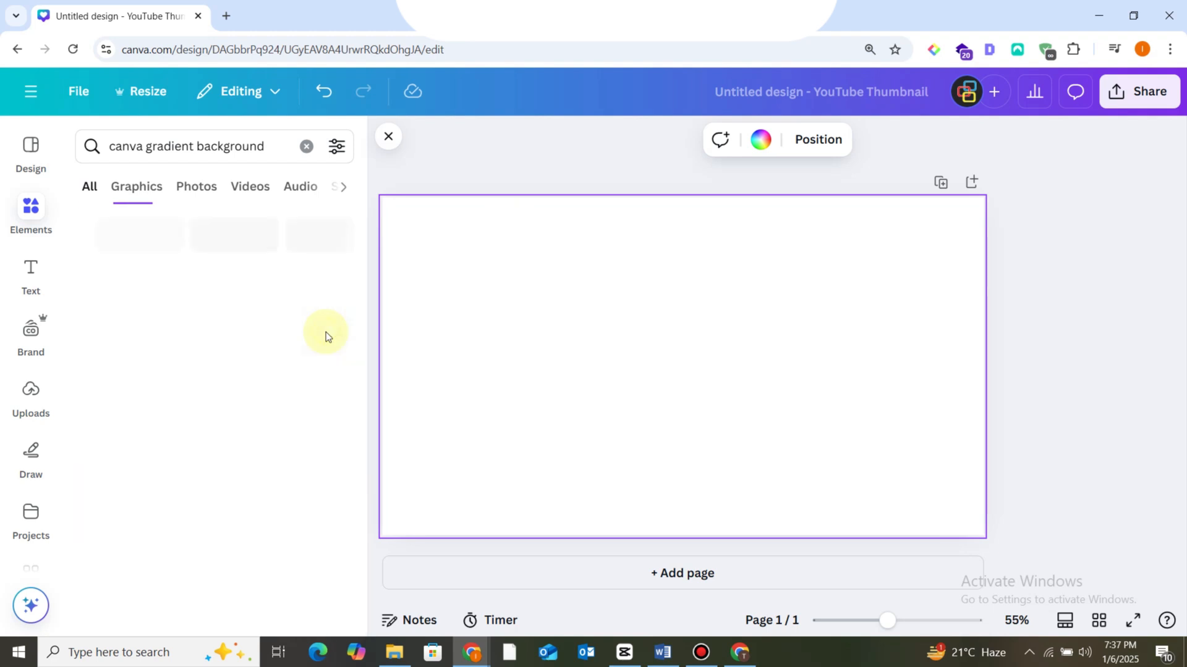
pyautogui.scroll(-2, 361, 276)
pyautogui.scroll(2, 365, 232)
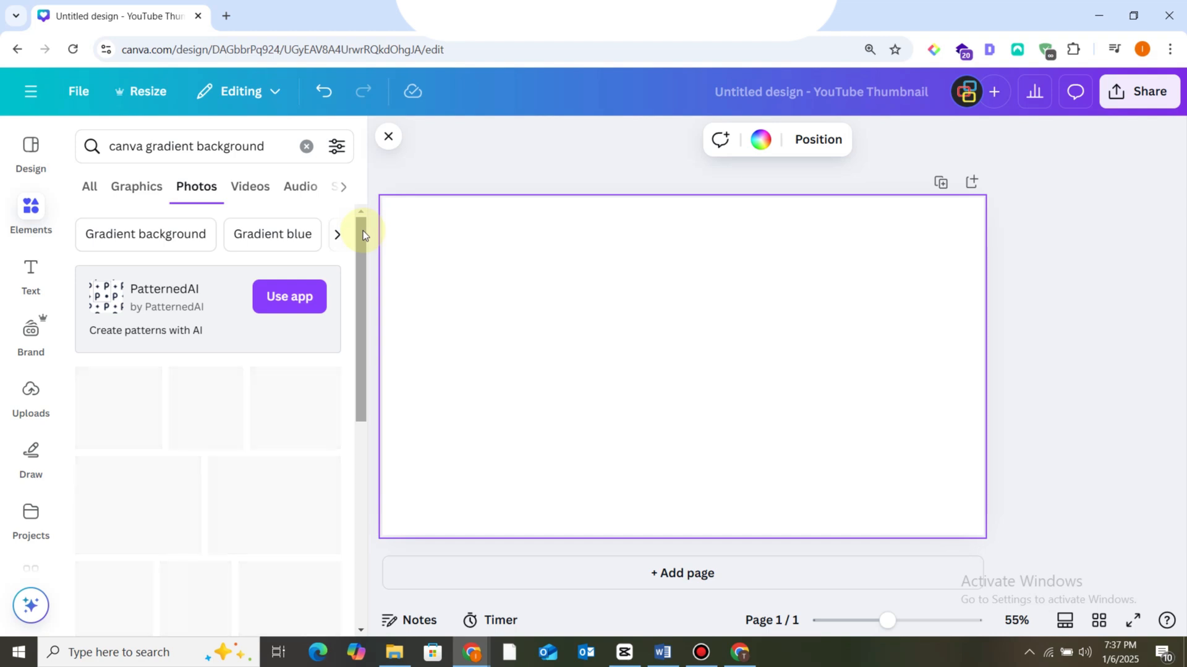
pyautogui.moveTo(362, 231); pyautogui.dragTo(358, 453)
pyautogui.click(121, 390)
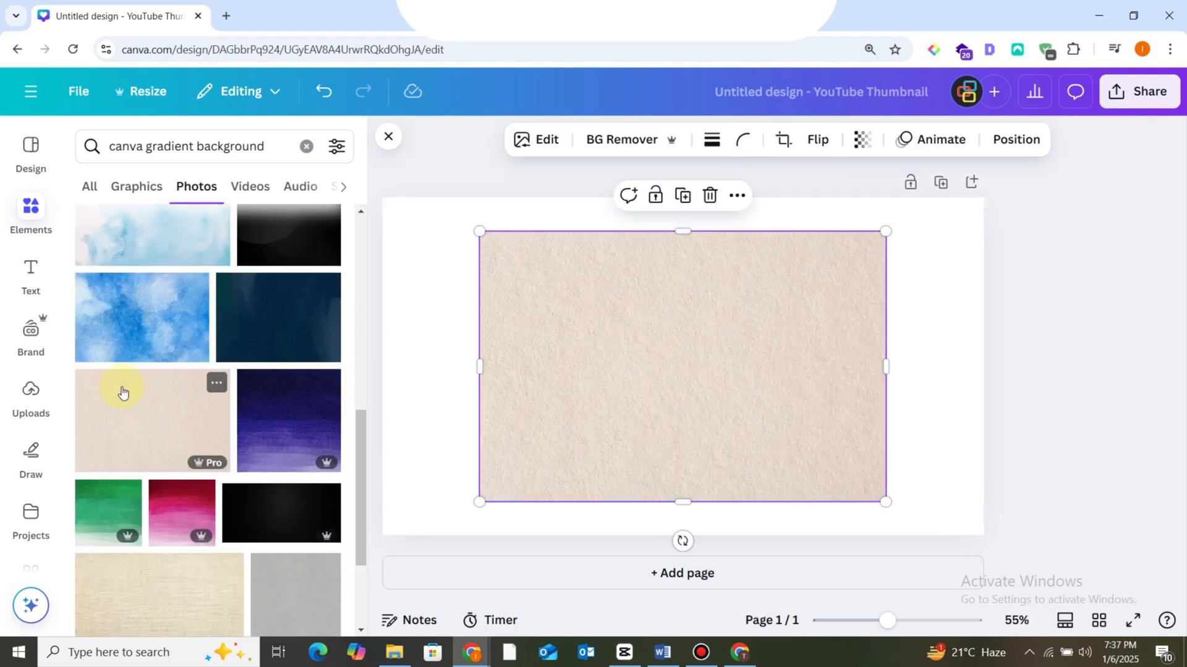
pyautogui.rightClick(553, 396)
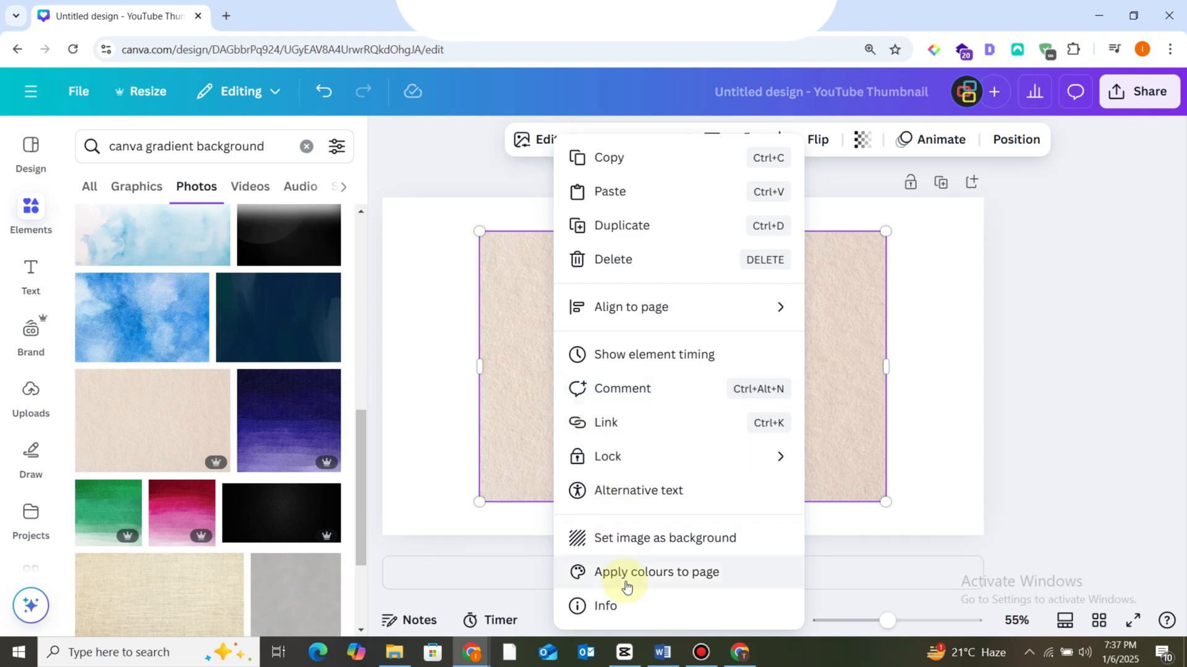
pyautogui.click(638, 552)
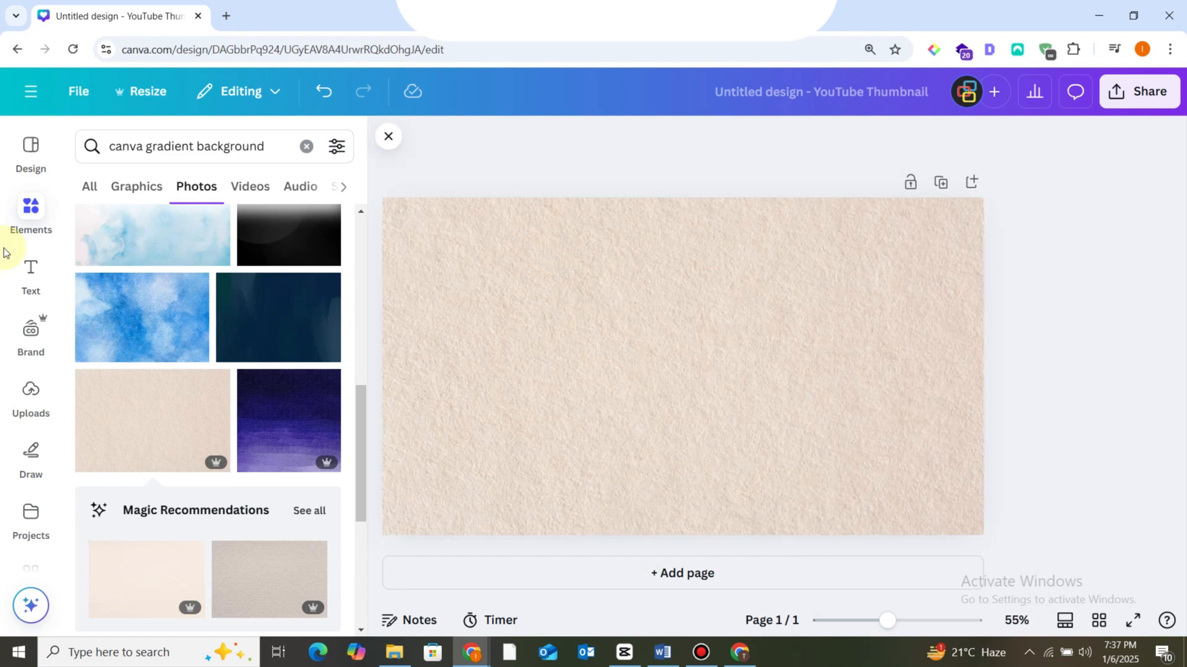
# Add the "new MENU for foodies" text combination to the page and ungroup it into separate text lines.
pyautogui.click(28, 272)
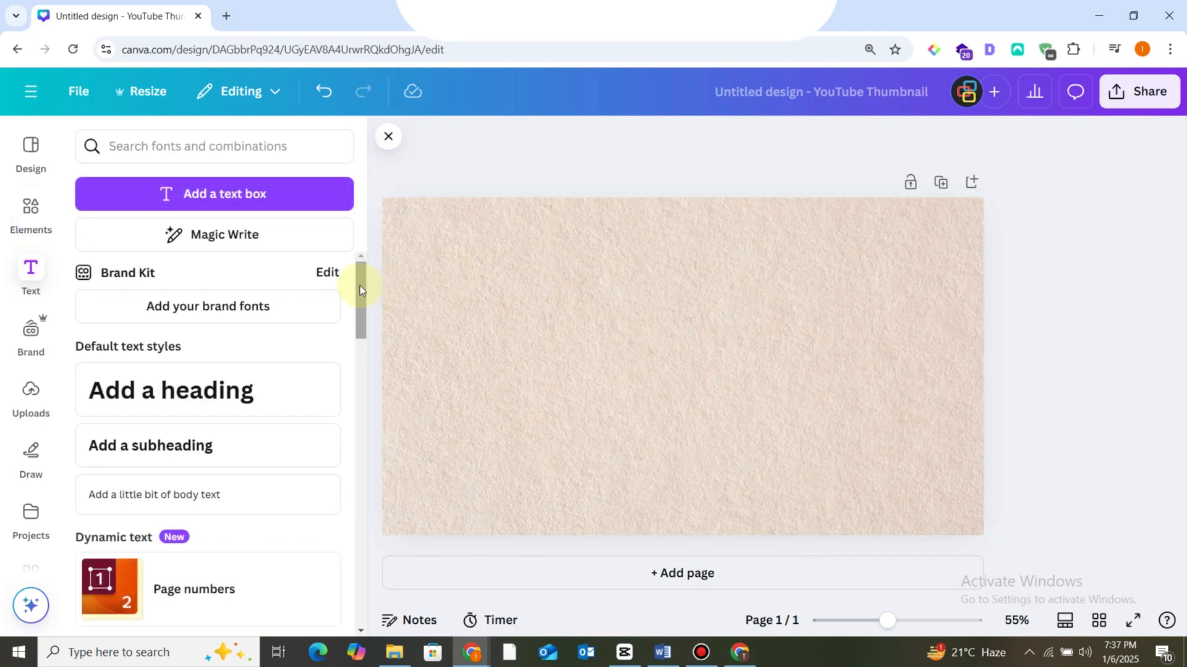
pyautogui.moveTo(359, 286); pyautogui.dragTo(348, 502)
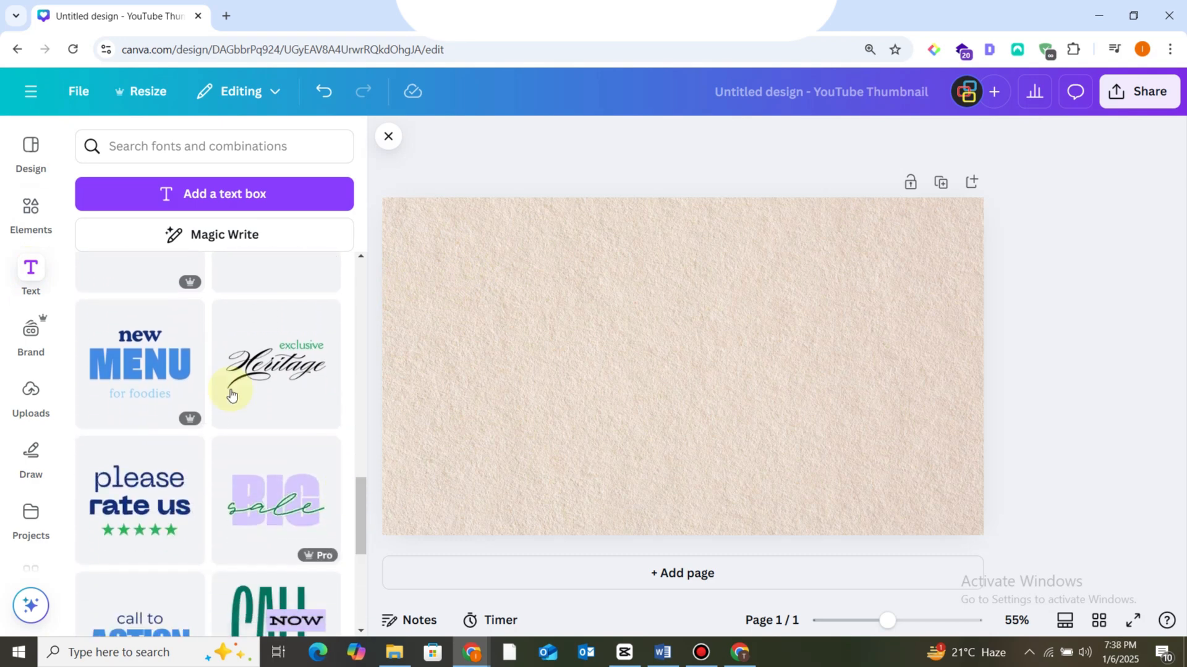
pyautogui.click(140, 365)
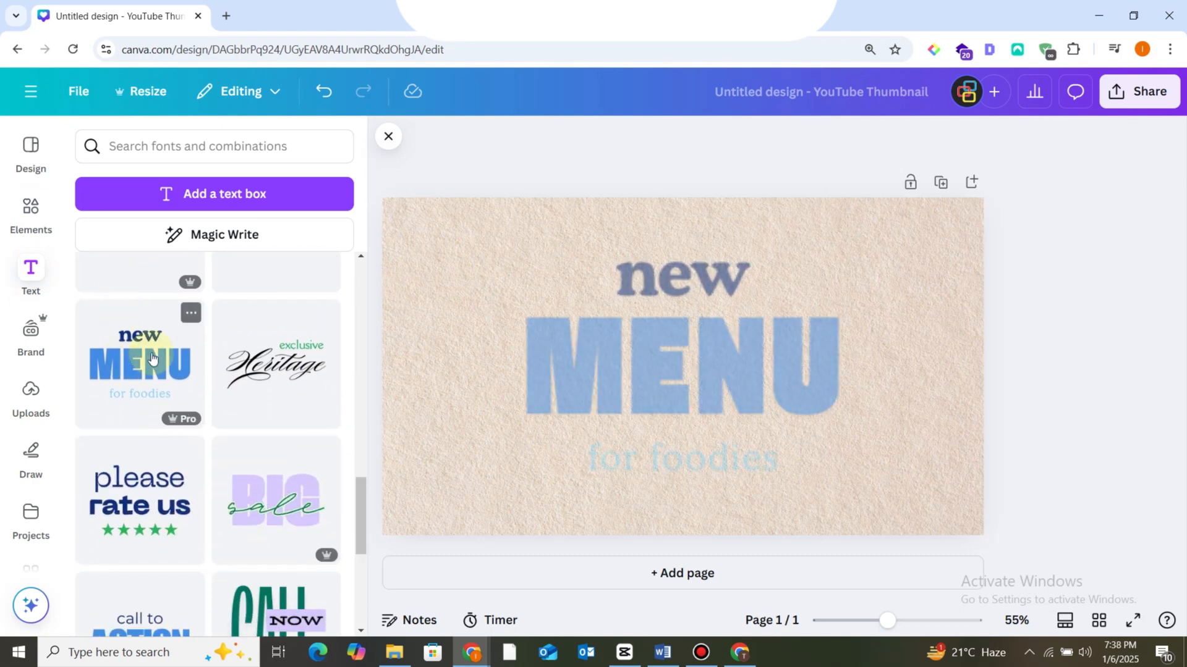
pyautogui.doubleClick(705, 312)
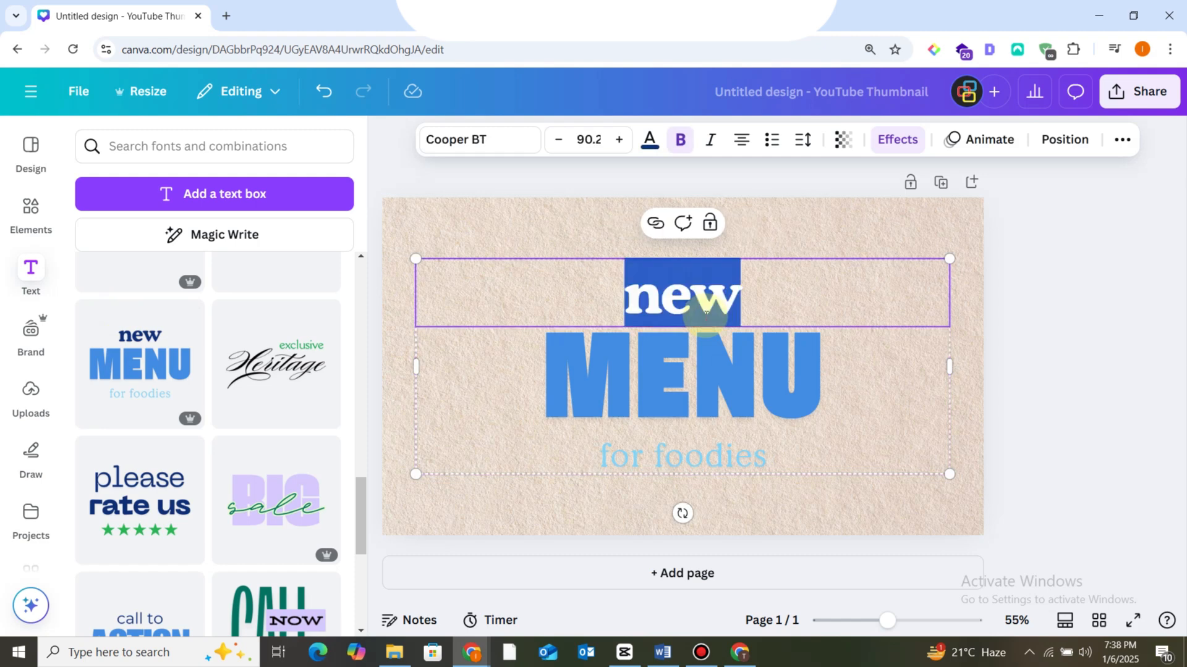
pyautogui.rightClick(594, 382)
pyautogui.click(556, 299)
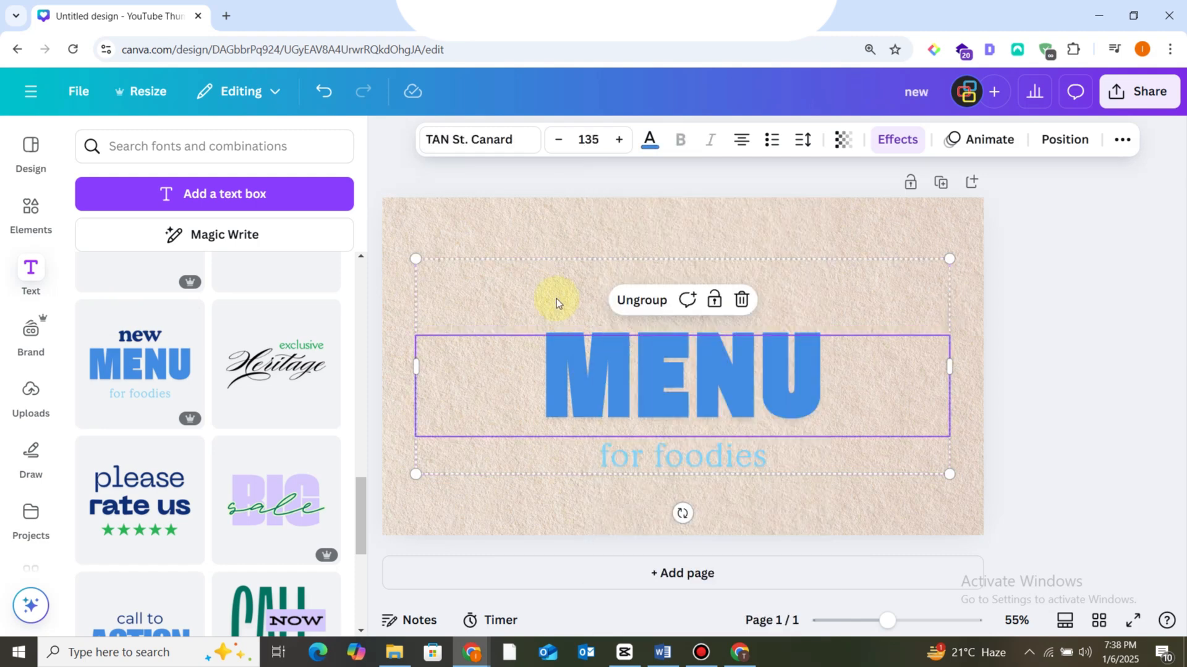
pyautogui.click(641, 301)
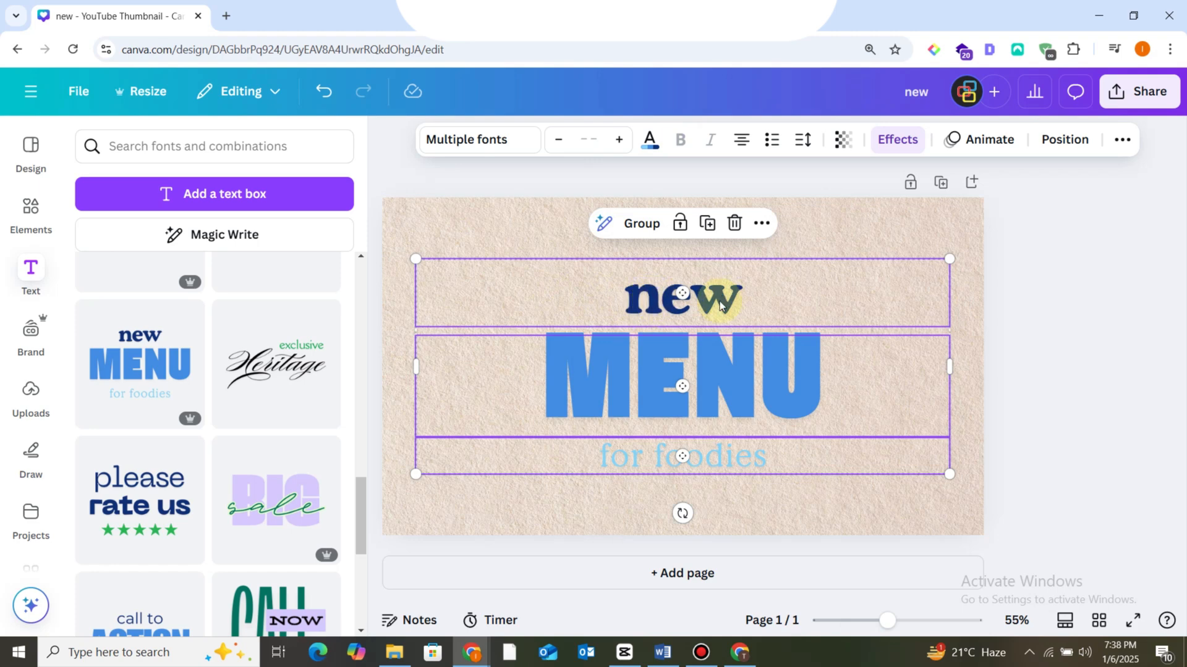
pyautogui.click(610, 517)
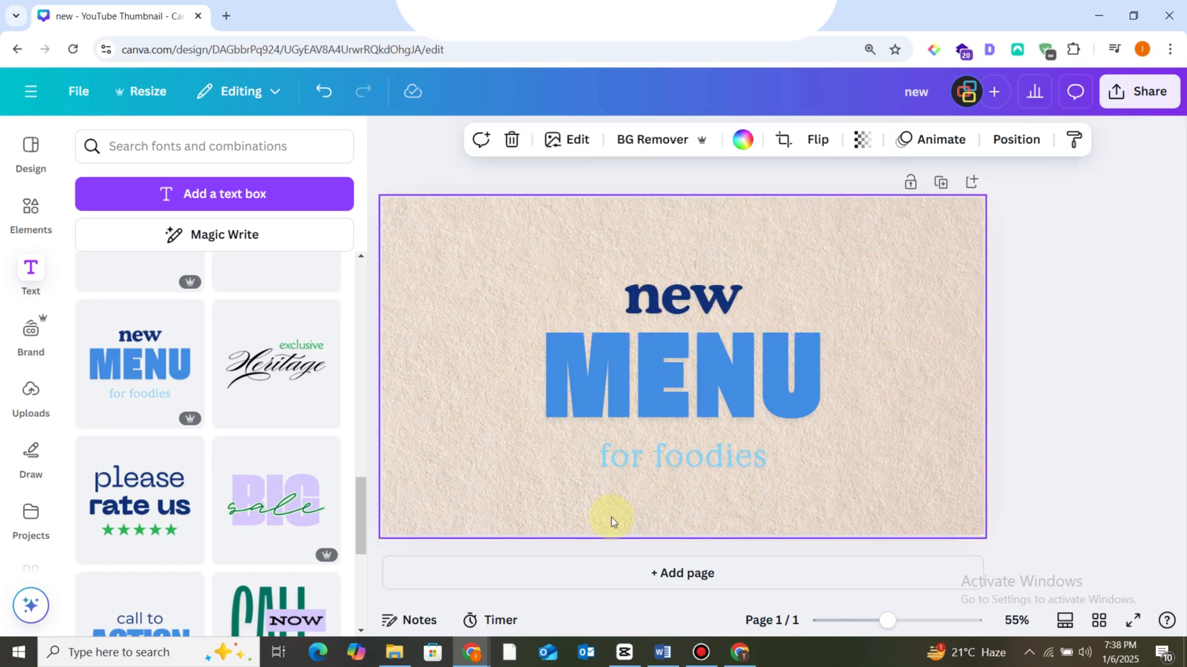
# Replace the text "new" with "Create" and "MENU" with "STUNNING SUBTITLES".
pyautogui.click(684, 308)
pyautogui.doubleClick(685, 307)
pyautogui.write('Create')
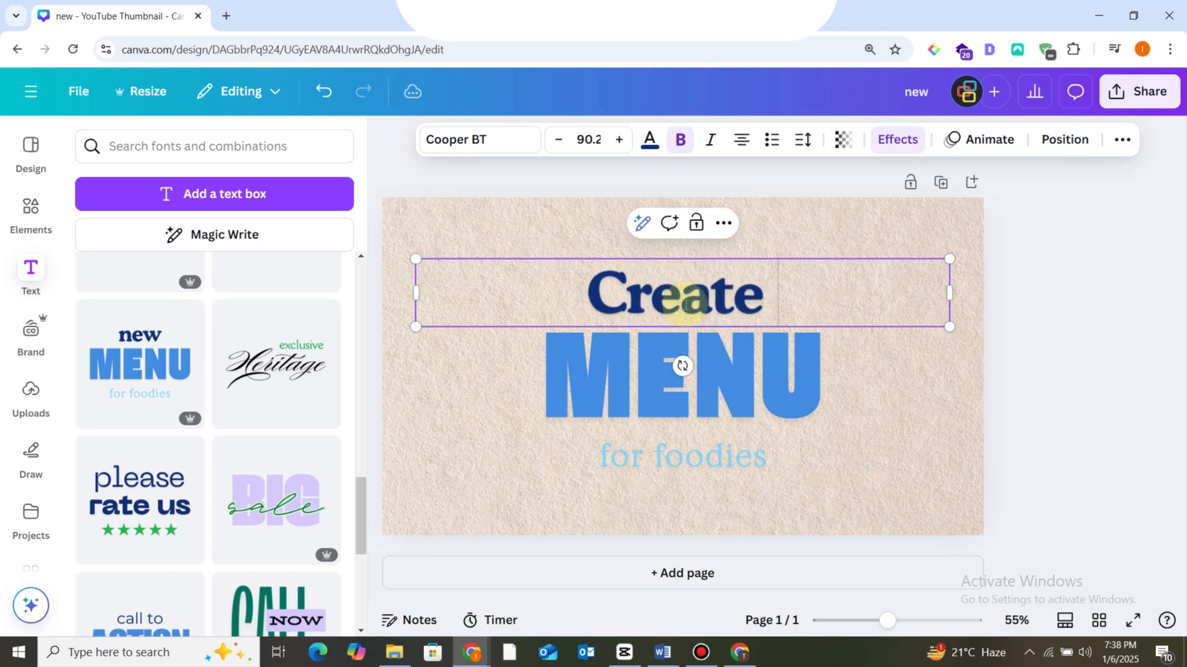
pyautogui.doubleClick(636, 387)
pyautogui.write('STUNNING SUB')
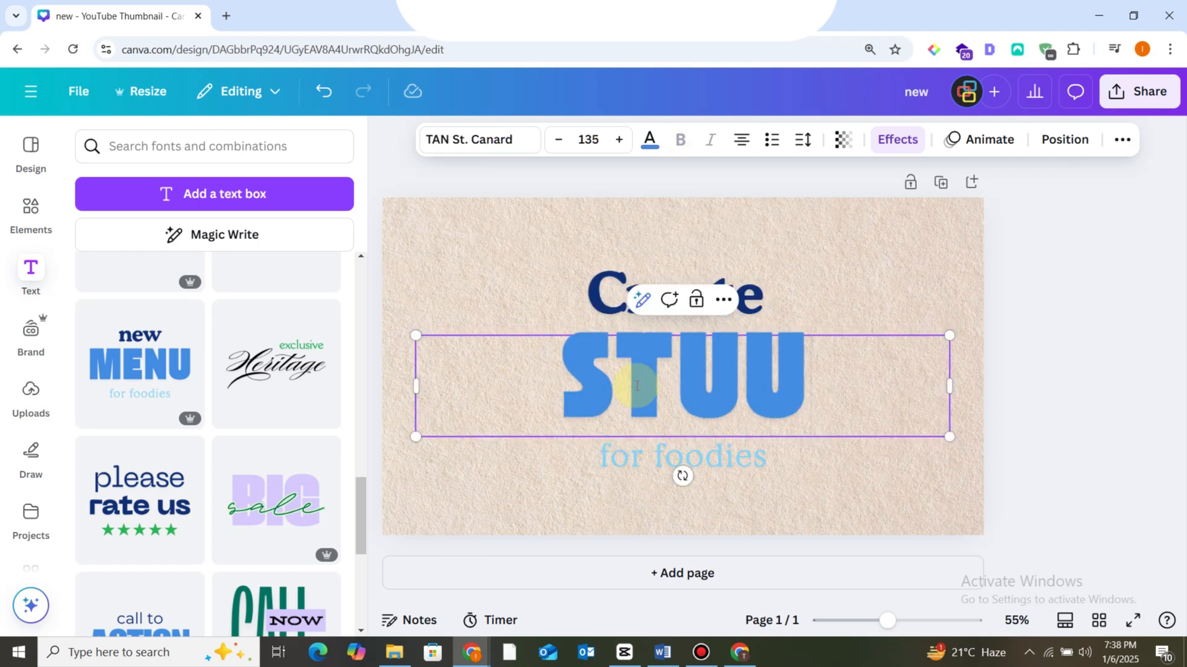
pyautogui.write('TITLES')
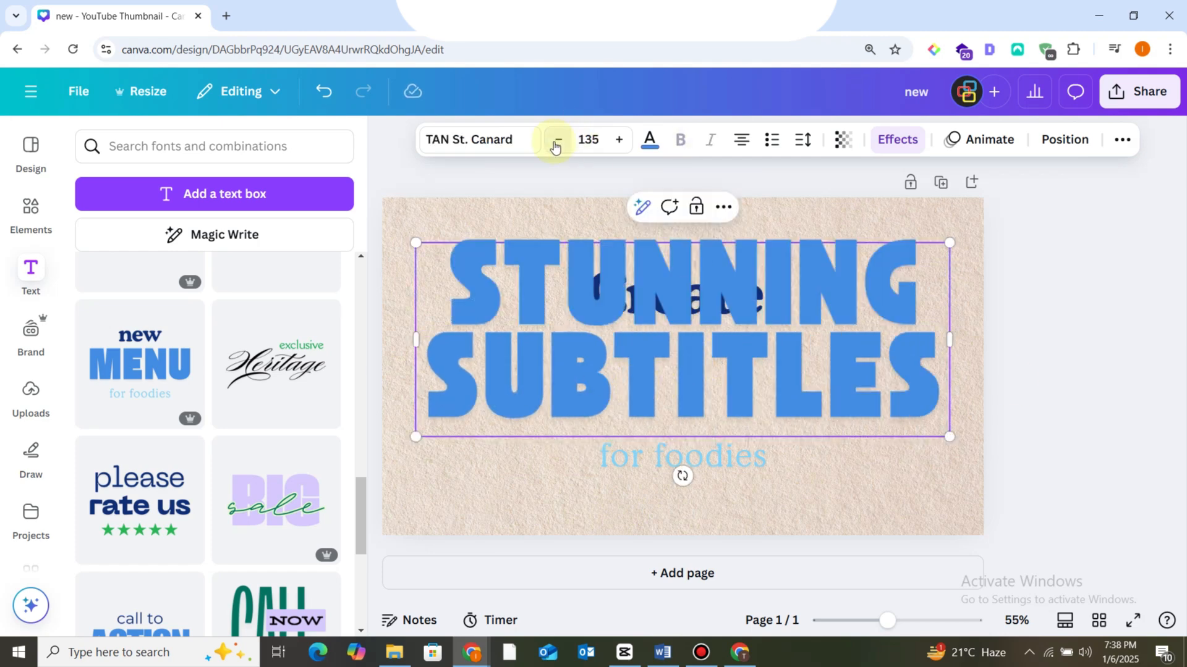
# Set "STUNNING SUBTITLES" to font size 70 and place it just below "Create", moved to the page's upper-left corner.
pyautogui.click(587, 139)
pyautogui.write('70')
pyautogui.press('Return')
pyautogui.moveTo(638, 291); pyautogui.dragTo(467, 238)
pyautogui.moveTo(679, 408); pyautogui.dragTo(706, 296)
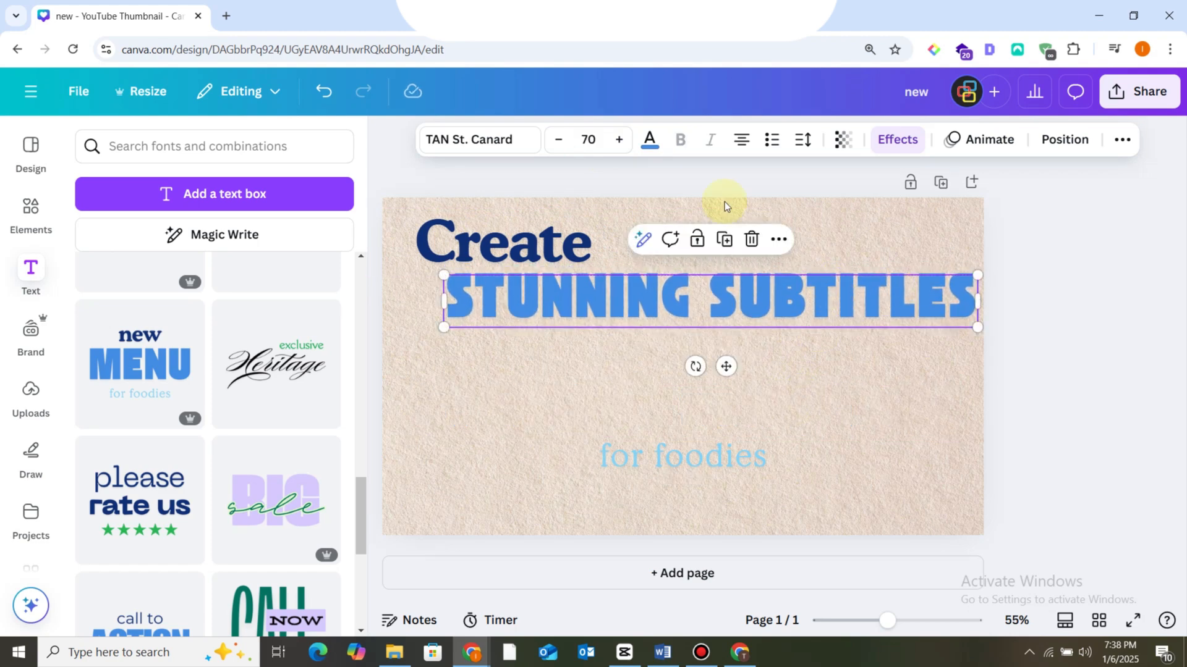
# Move the "for foodies" line below "STUNNING SUBTITLES", change its text to "IN" and format it bold and black.
pyautogui.click(680, 457)
pyautogui.moveTo(648, 462); pyautogui.dragTo(677, 356)
pyautogui.write('IN')
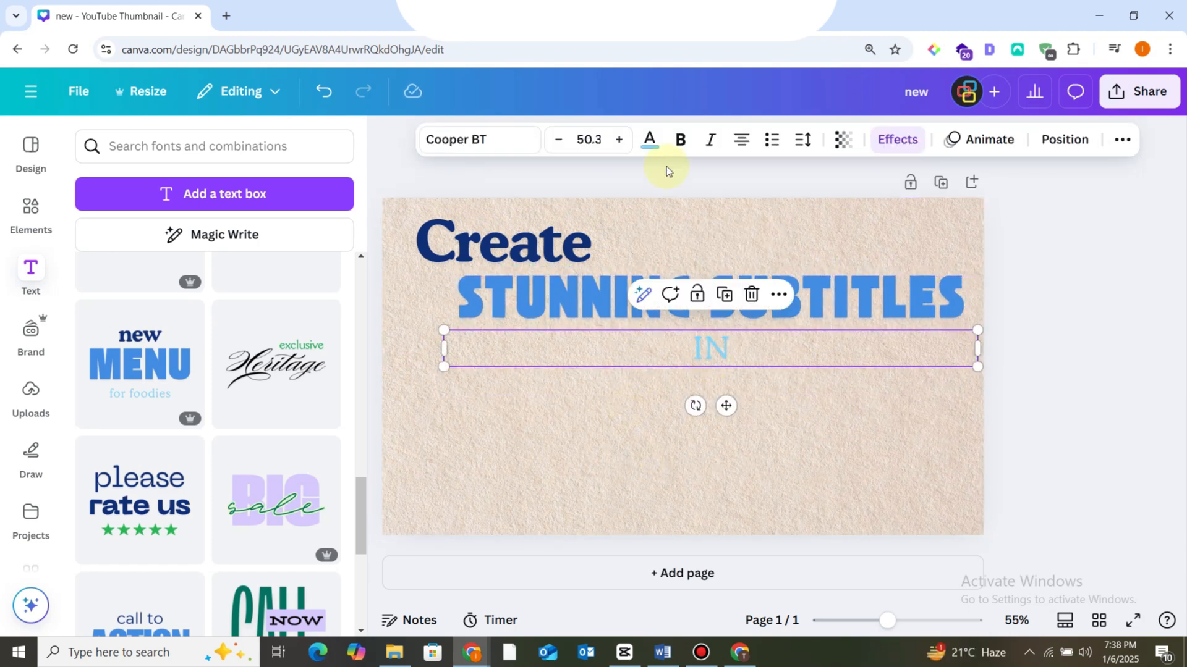
pyautogui.click(679, 139)
pyautogui.click(649, 139)
pyautogui.click(140, 391)
pyautogui.click(625, 440)
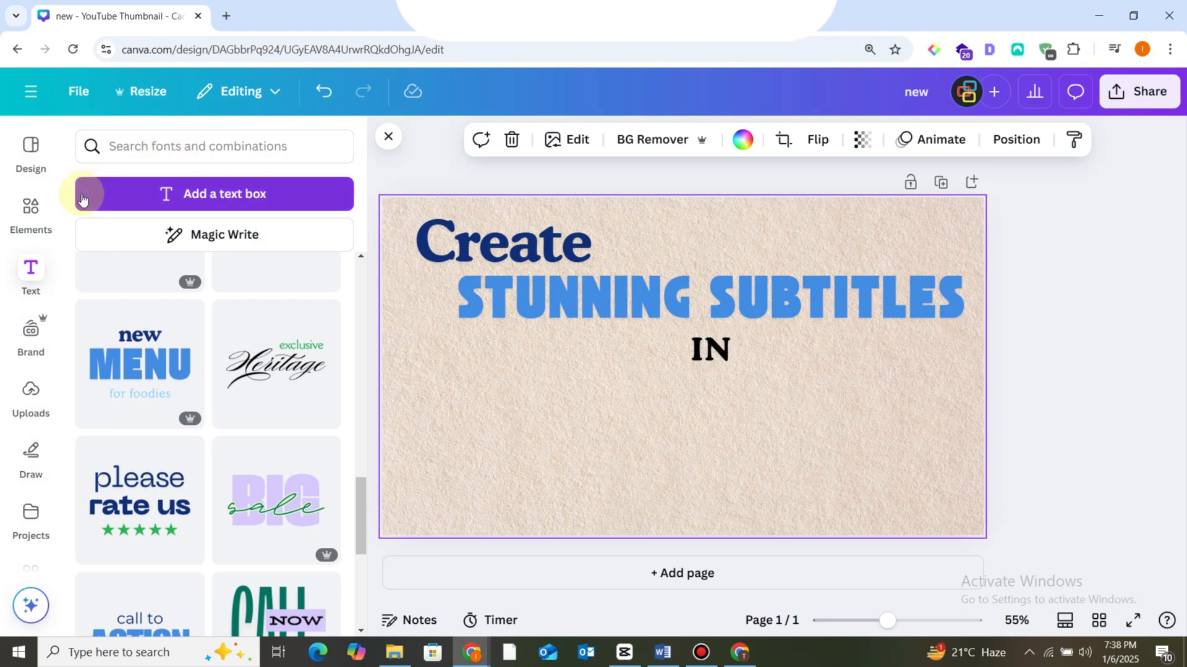
# Search the elements library for "Man with Suprise look".
pyautogui.click(31, 209)
pyautogui.tripleClick(212, 144)
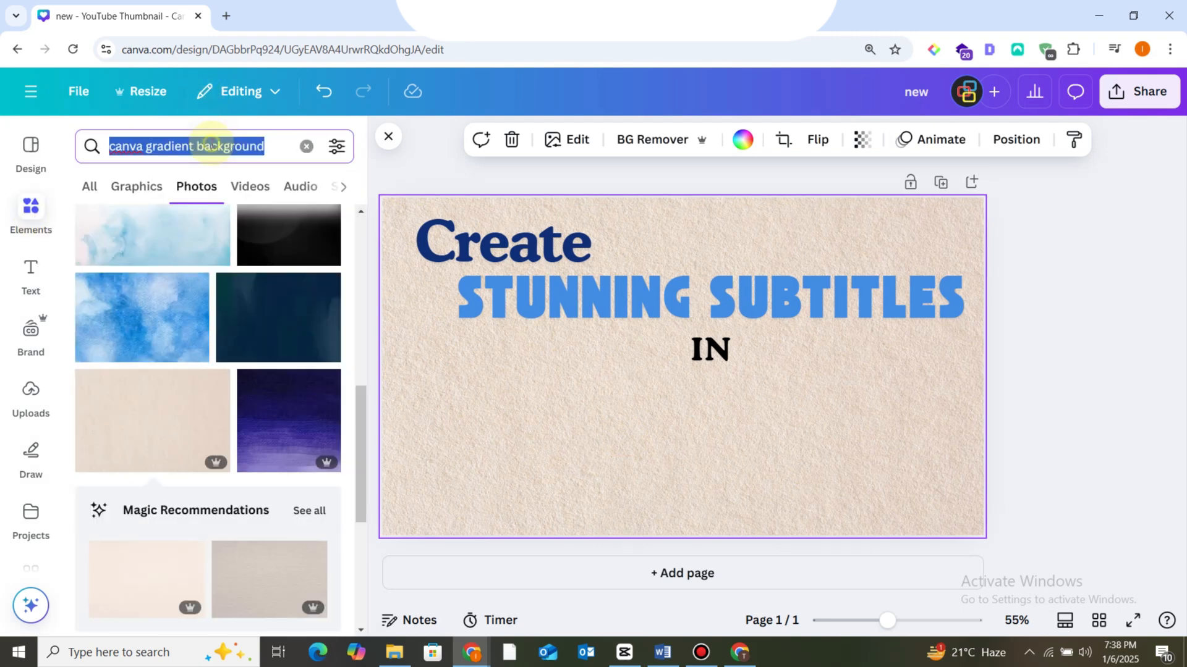
pyautogui.write('Man wi')
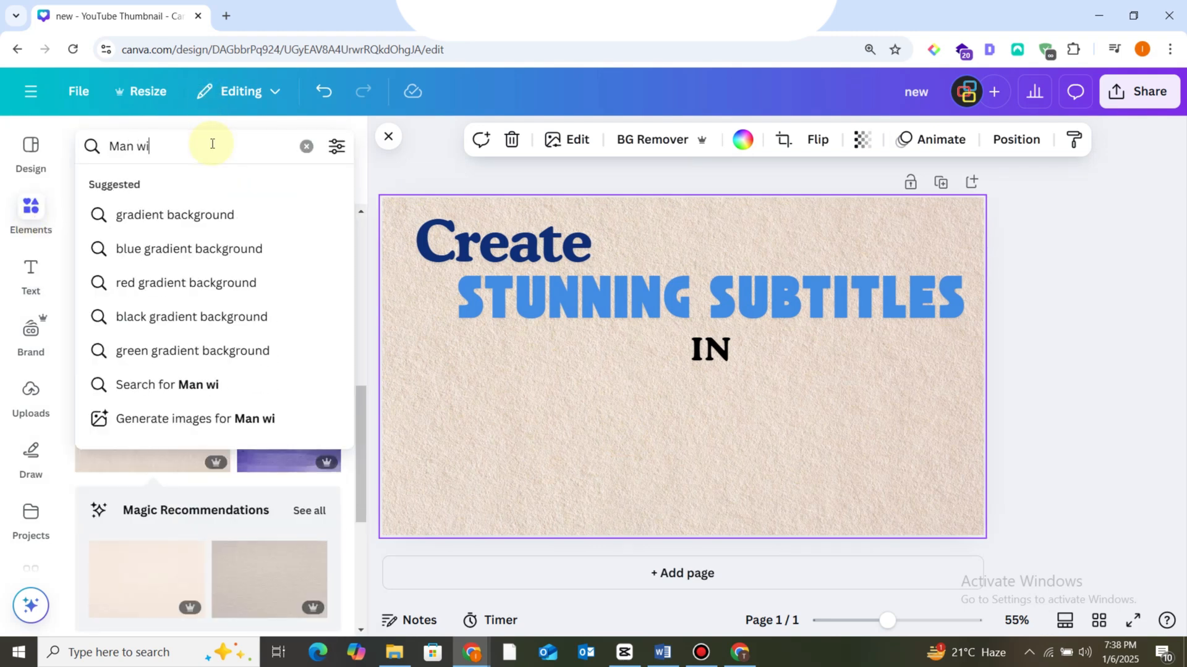
pyautogui.write('th Su')
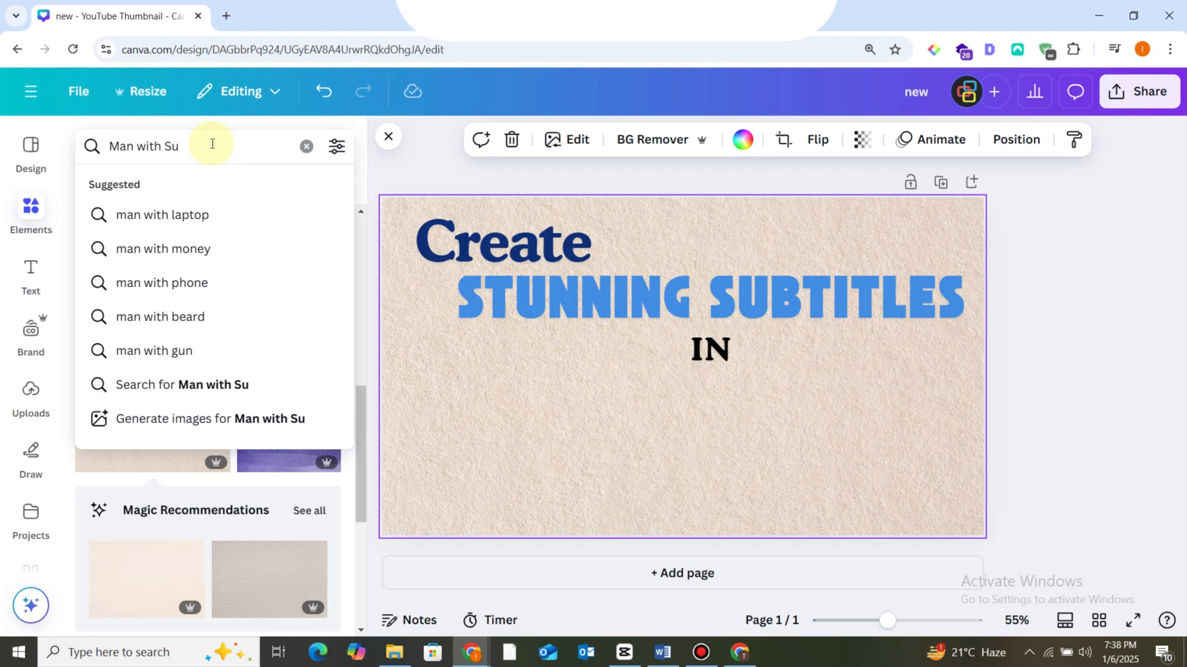
pyautogui.write('prise look')
pyautogui.press('Return')
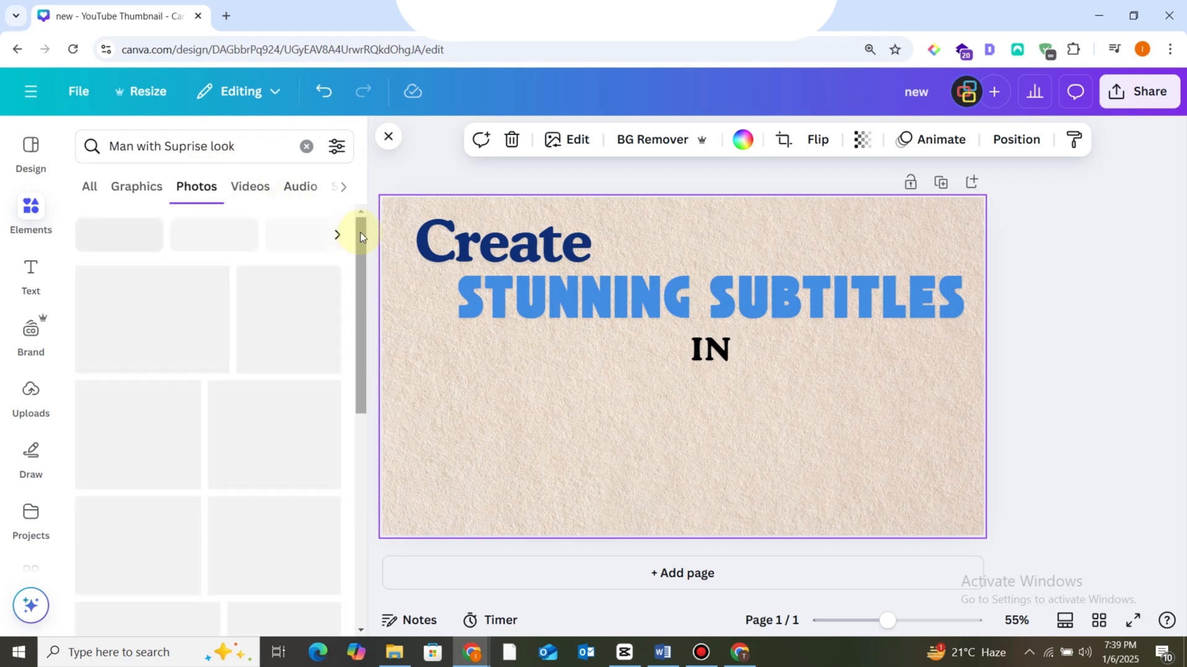
# Add the photo of the thinking man in a black cap, remove its background and move him to the page's lower-left corner.
pyautogui.moveTo(355, 233); pyautogui.dragTo(358, 406)
pyautogui.click(286, 338)
pyautogui.moveTo(604, 391); pyautogui.dragTo(536, 445)
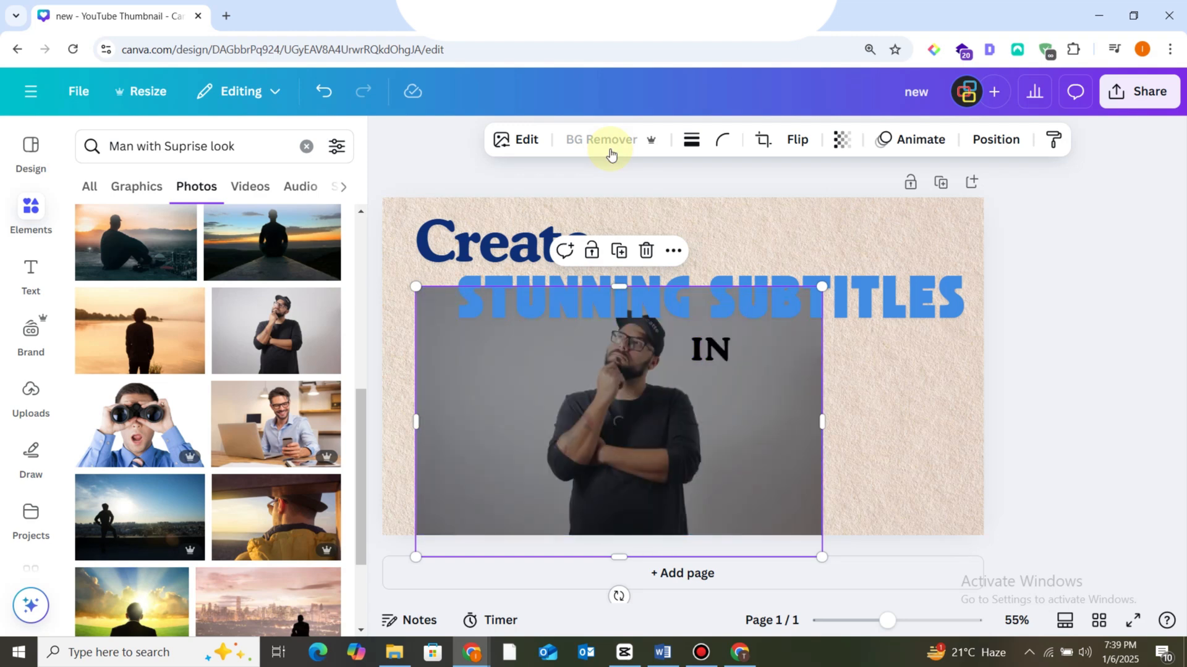
pyautogui.moveTo(587, 380); pyautogui.dragTo(450, 396)
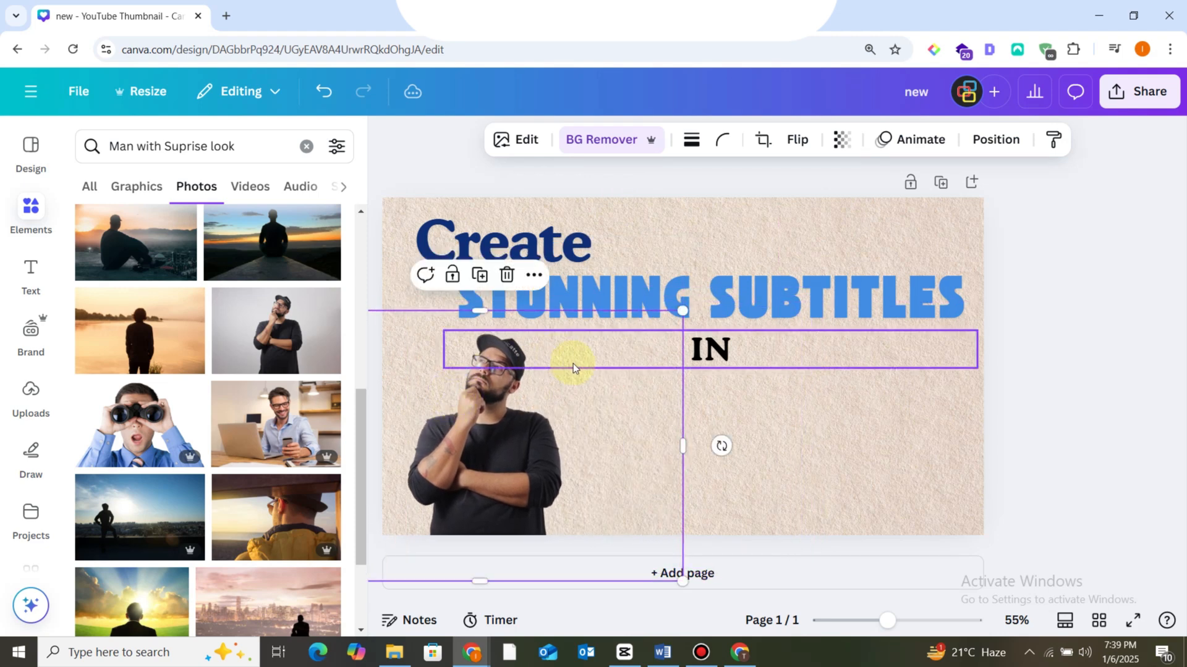
# Flip the man's cutout horizontally and enlarge it slightly.
pyautogui.click(795, 142)
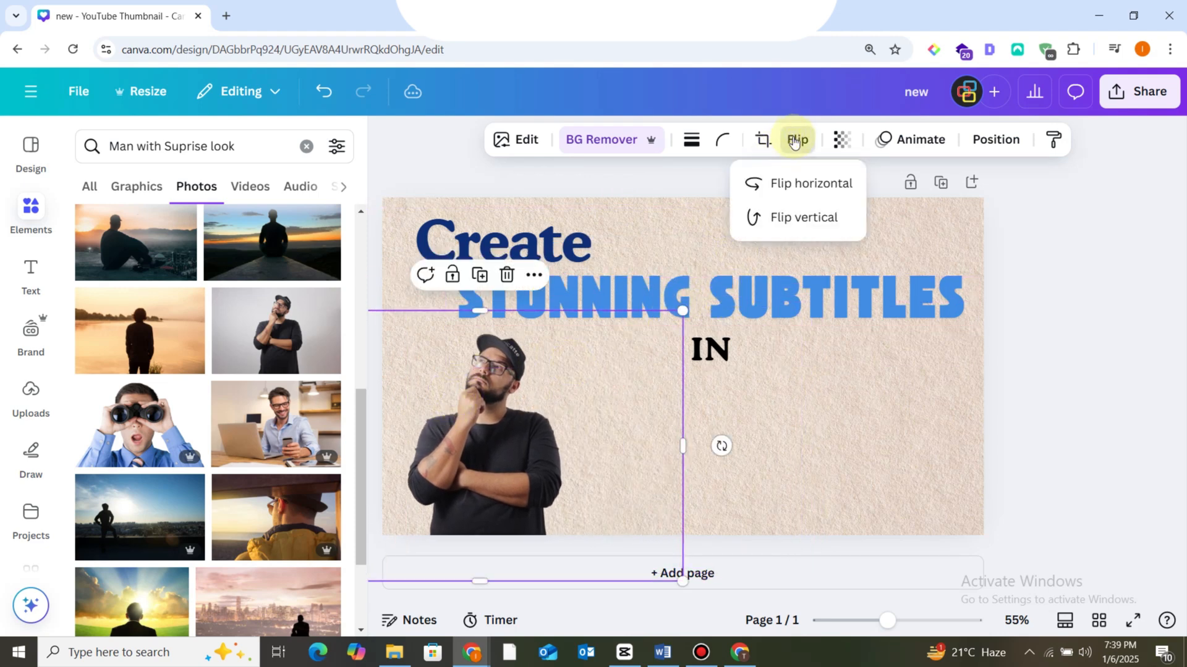
pyautogui.click(809, 195)
pyautogui.click(477, 416)
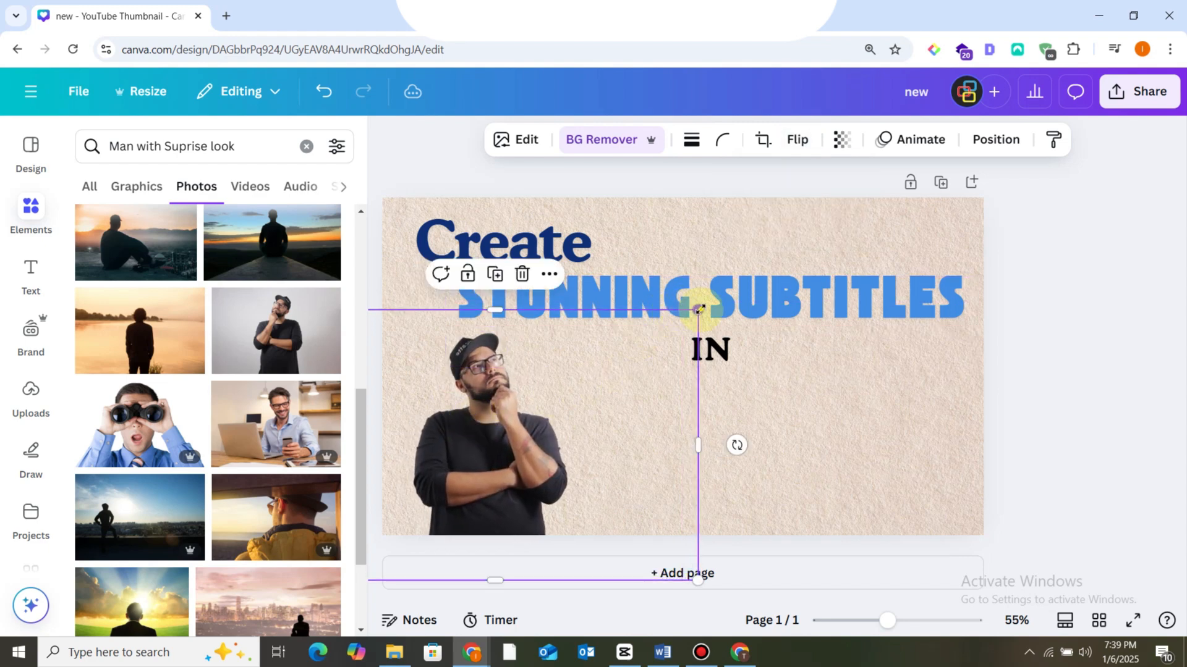
pyautogui.moveTo(698, 309); pyautogui.dragTo(705, 307)
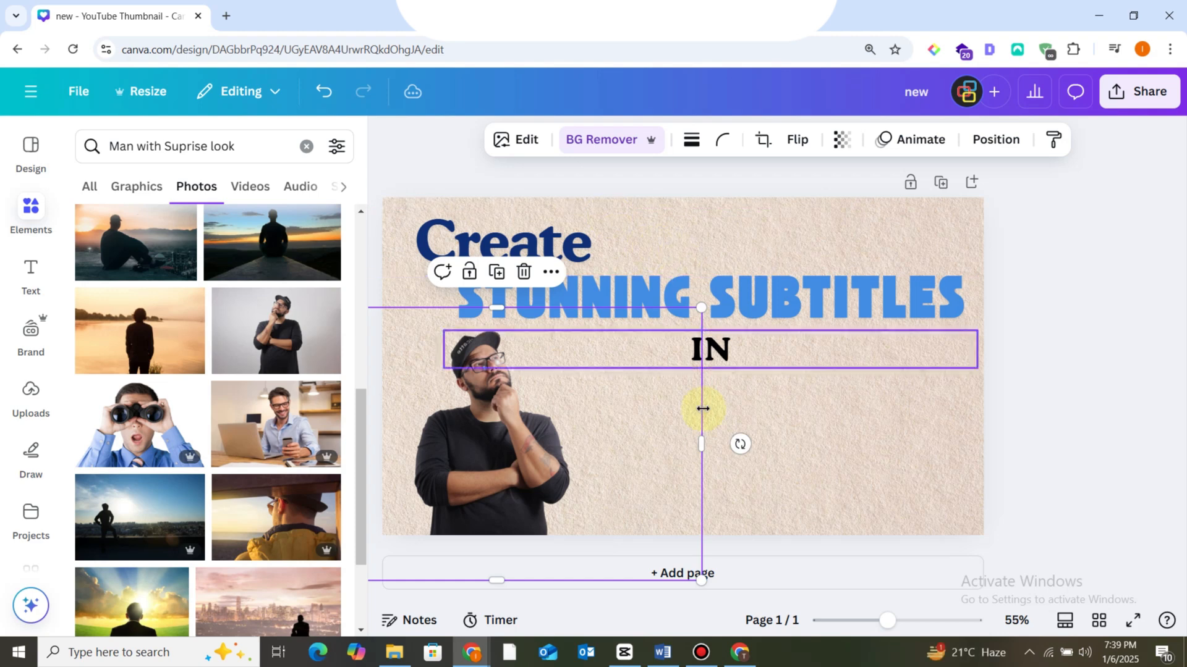
pyautogui.click(781, 429)
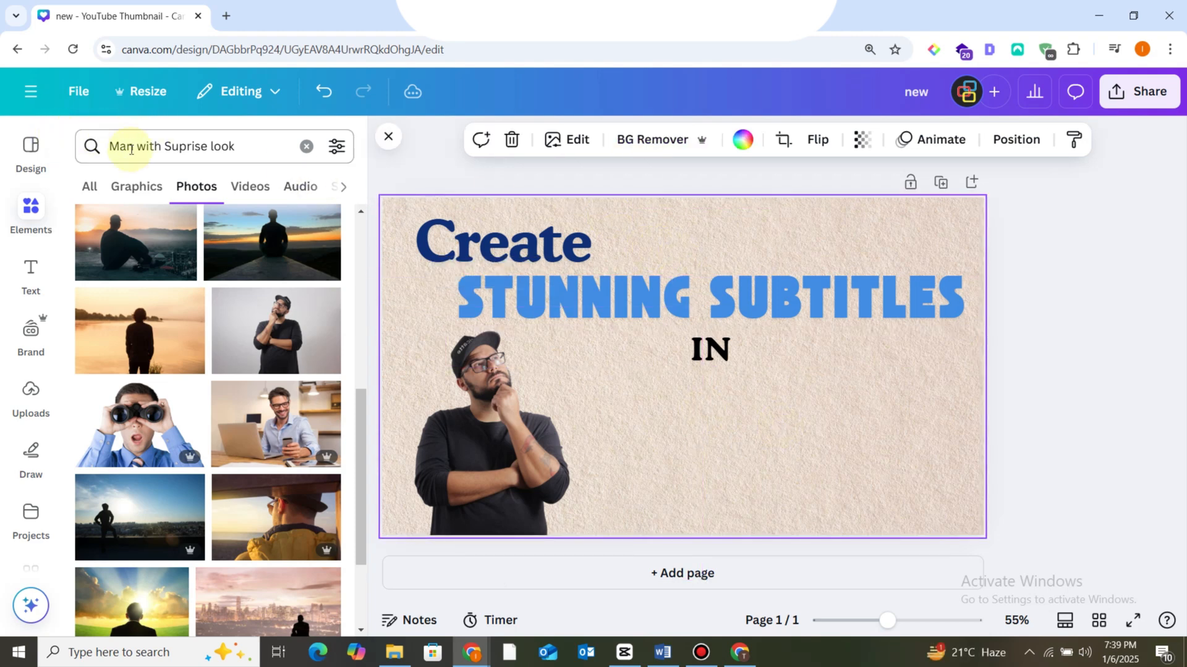
# Search the elements library for "Curved Arrow" and switch the results to graphics.
pyautogui.write('Curved arro')
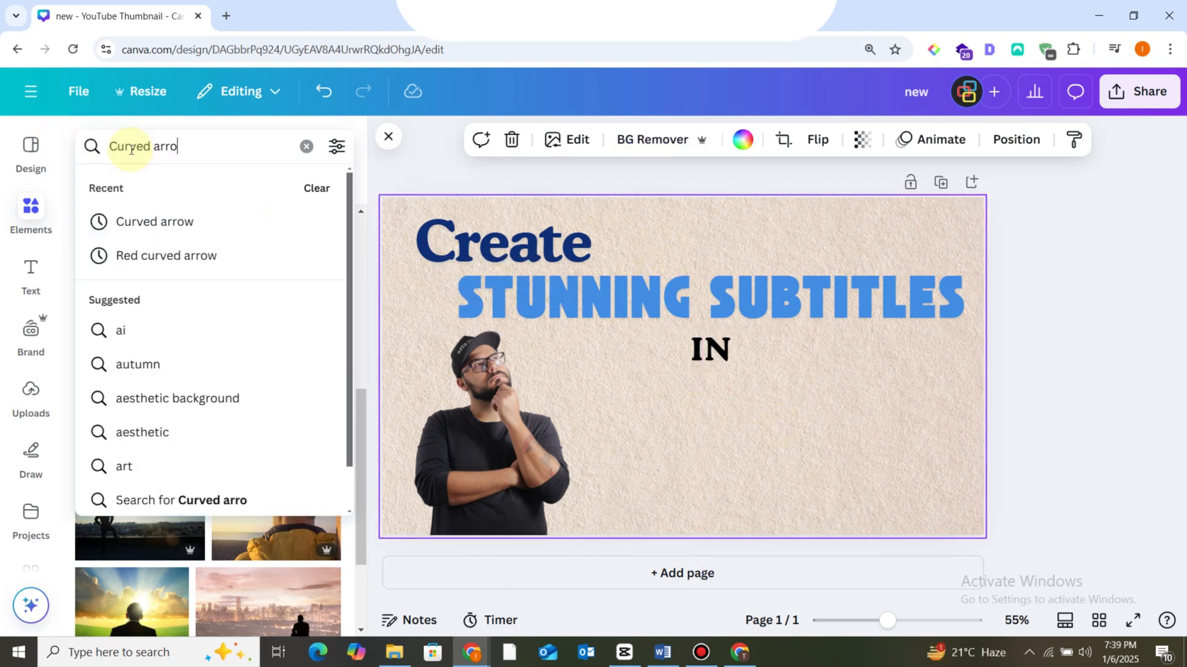
pyautogui.write('e')
pyautogui.press('Return')
pyautogui.doubleClick(193, 140)
pyautogui.write('Ar')
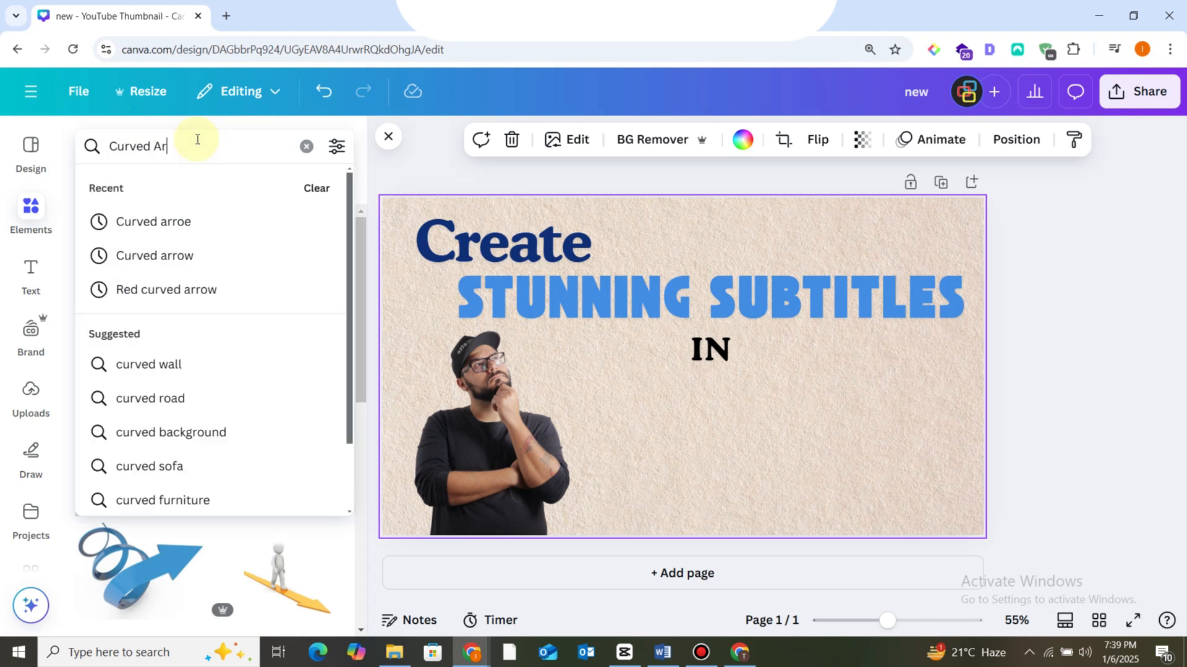
pyautogui.write('row')
pyautogui.press('Return')
pyautogui.scroll(-10, 363, 263)
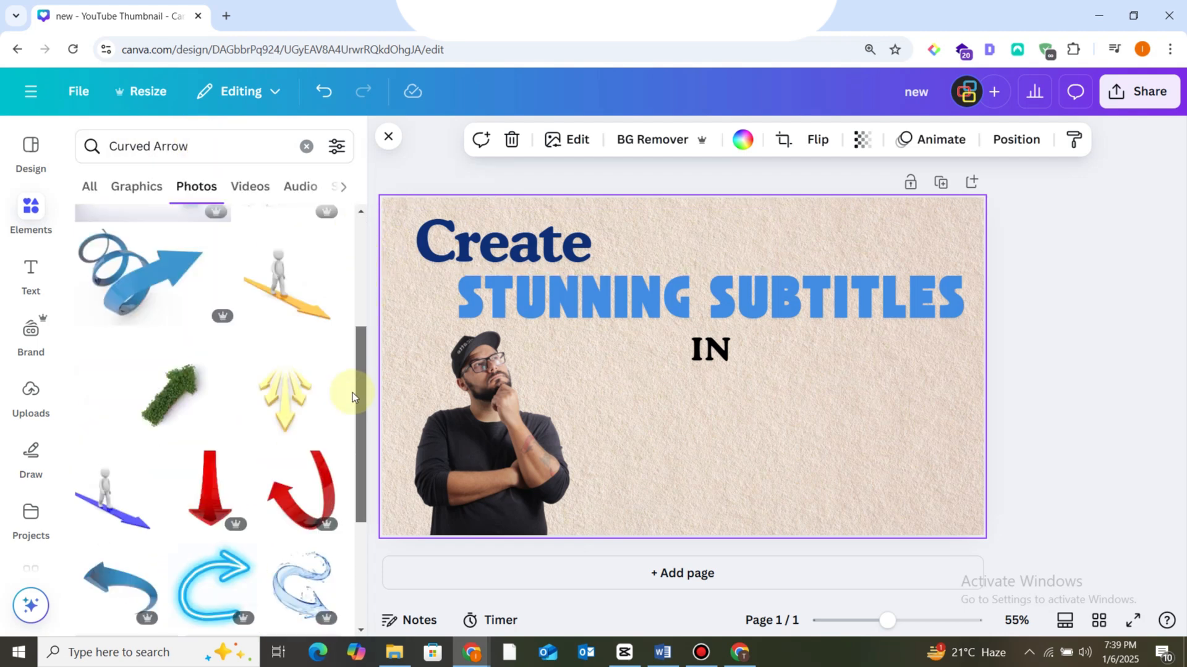
pyautogui.moveTo(362, 439); pyautogui.dragTo(209, 241)
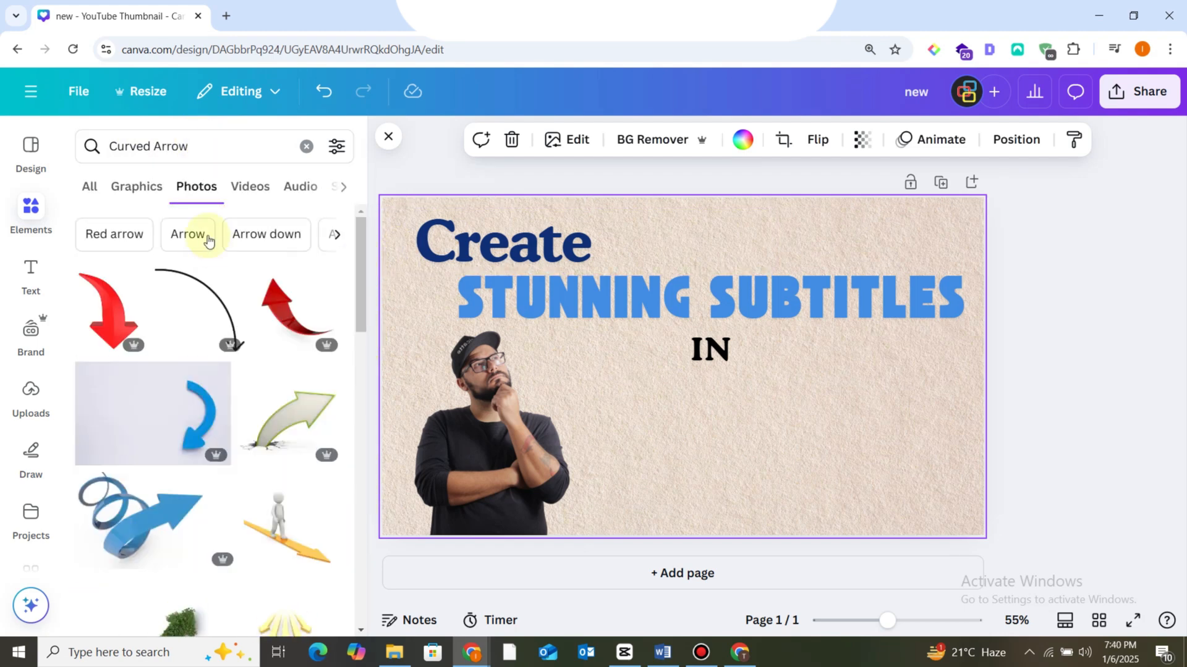
pyautogui.click(157, 193)
pyautogui.moveTo(361, 271)
pyautogui.mouseDown()
pyautogui.moveTo(363, 461)
pyautogui.moveTo(369, 275)
pyautogui.mouseUp()
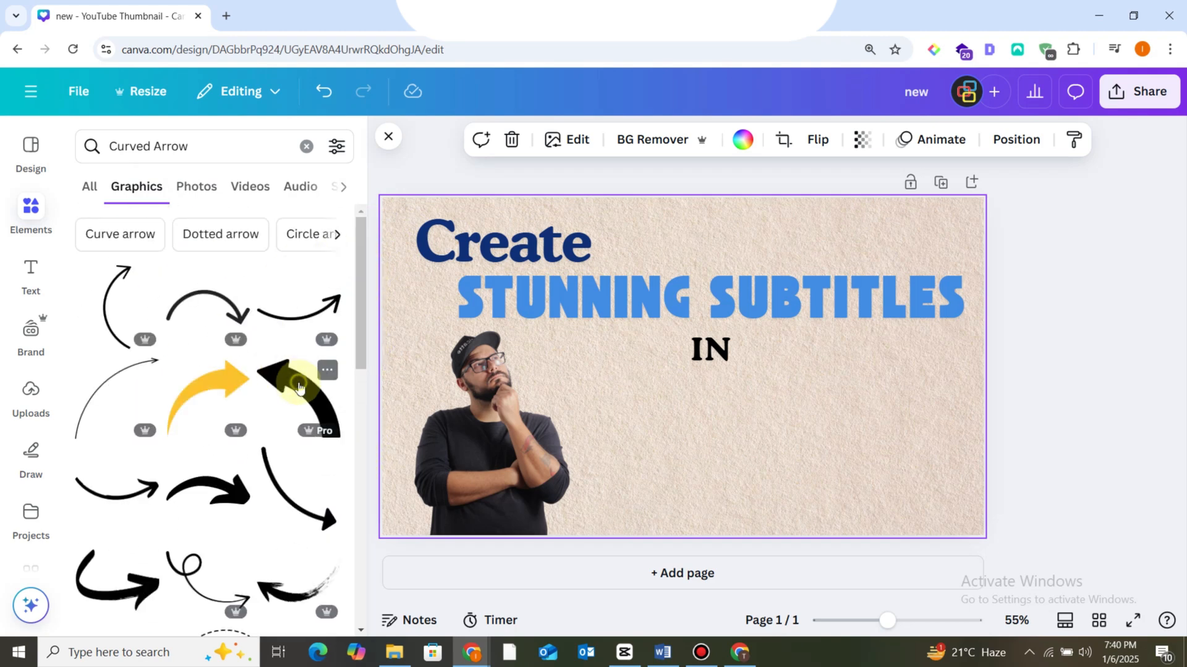
# Add the thick black curved arrow, flip it horizontally and vertically, and place it below "IN".
pyautogui.click(299, 387)
pyautogui.click(753, 139)
pyautogui.click(760, 184)
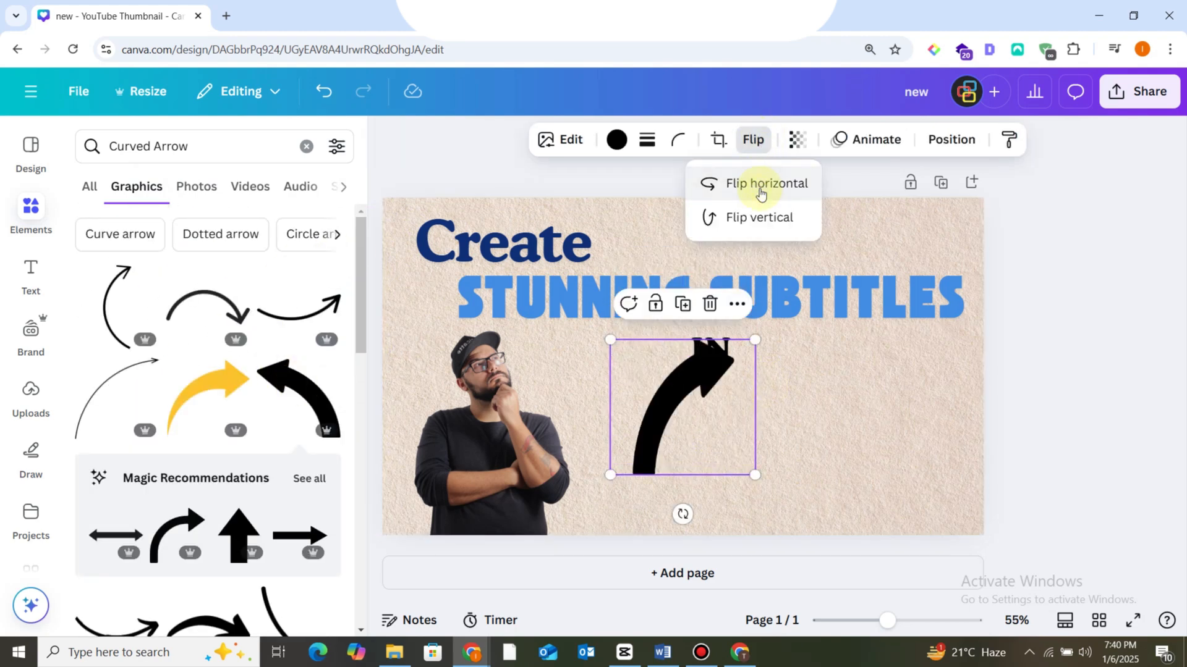
pyautogui.click(754, 217)
pyautogui.moveTo(702, 397); pyautogui.dragTo(711, 436)
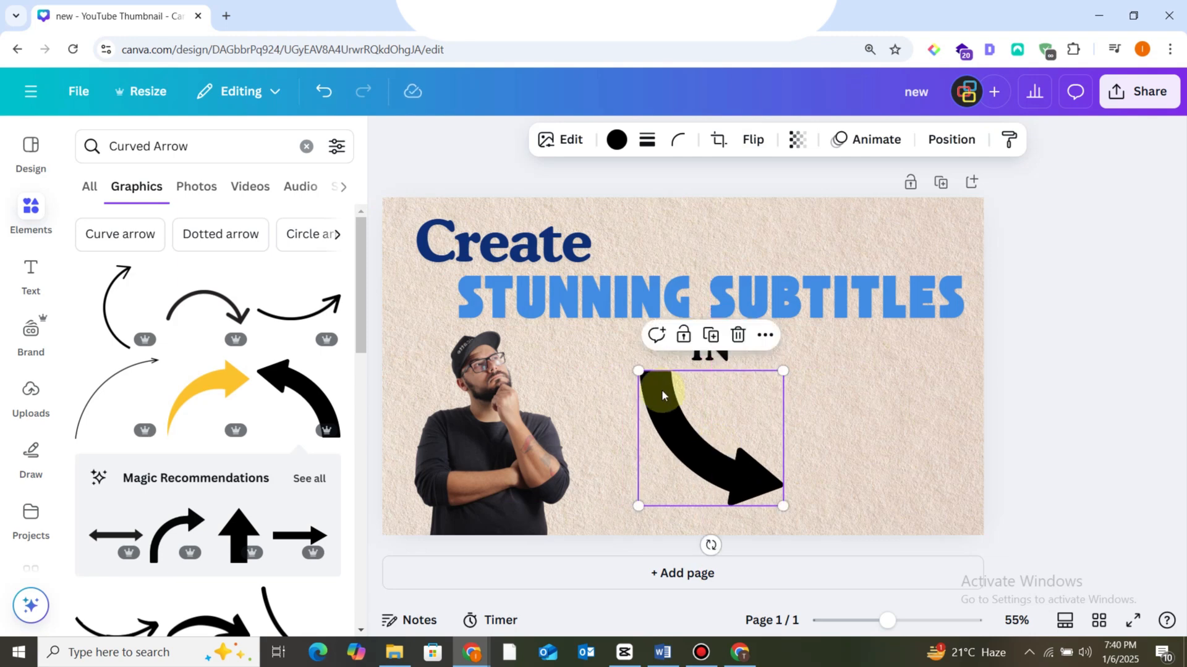
# Recolour the curved arrow with the brand palette's light blue and shift it slightly right and down, below "IN".
pyautogui.click(616, 139)
pyautogui.click(94, 391)
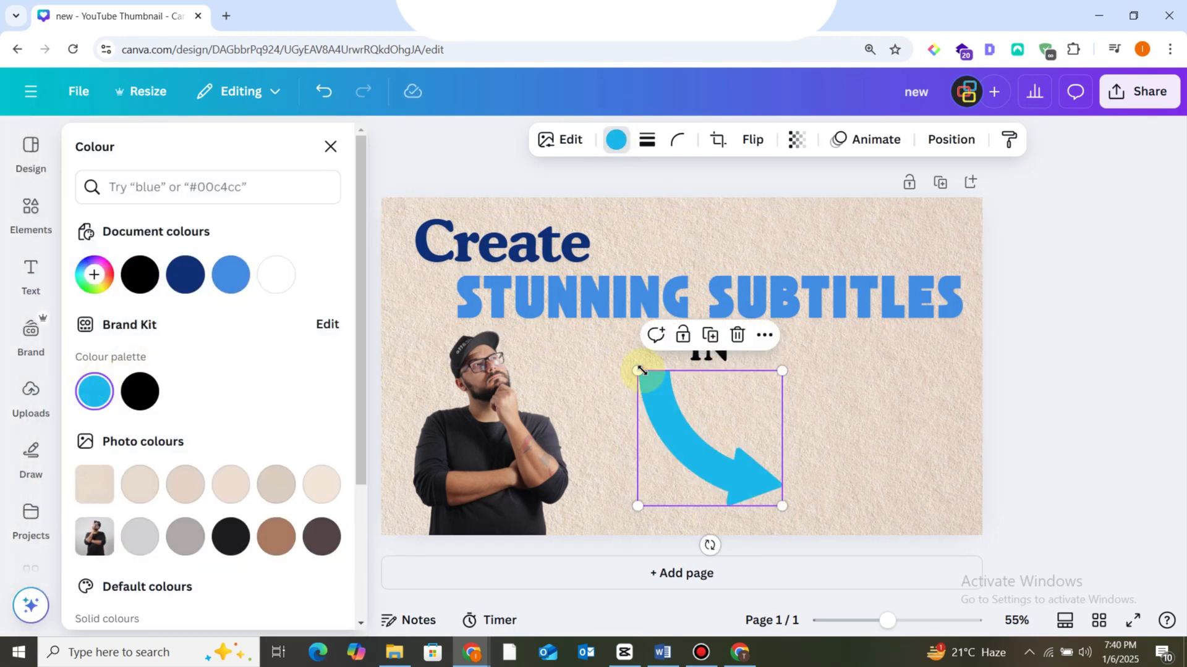
pyautogui.click(1047, 405)
pyautogui.moveTo(681, 466); pyautogui.dragTo(510, 242)
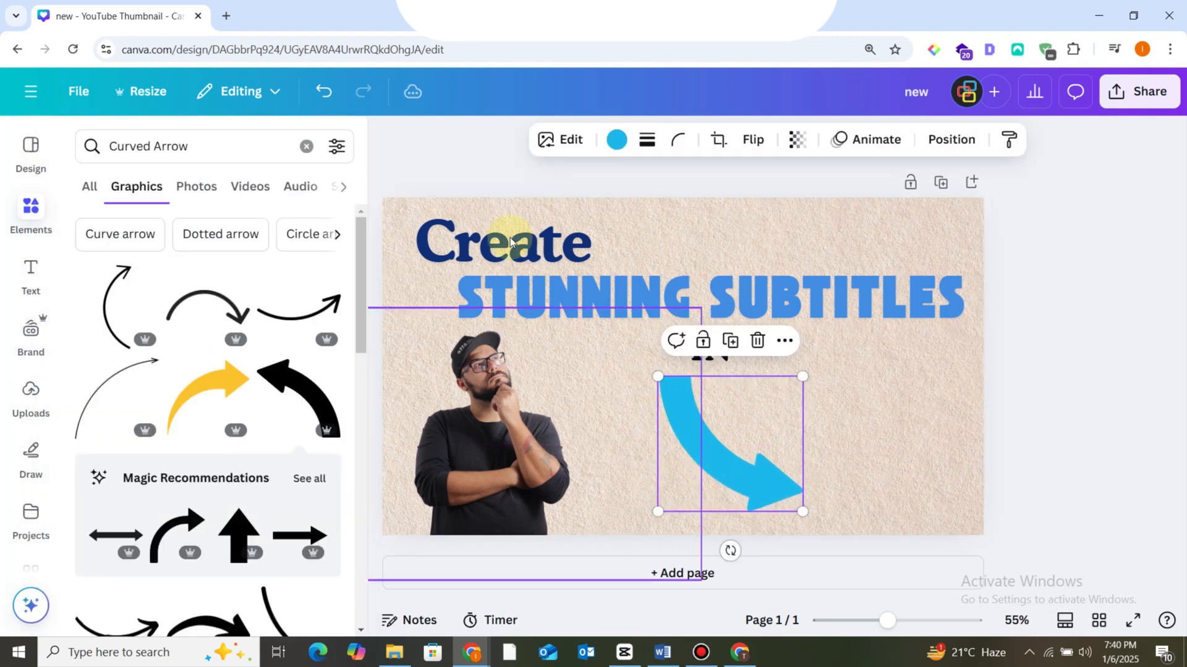
# Search the elements library for "Round Frame" and narrow the results to frames.
pyautogui.tripleClick(159, 149)
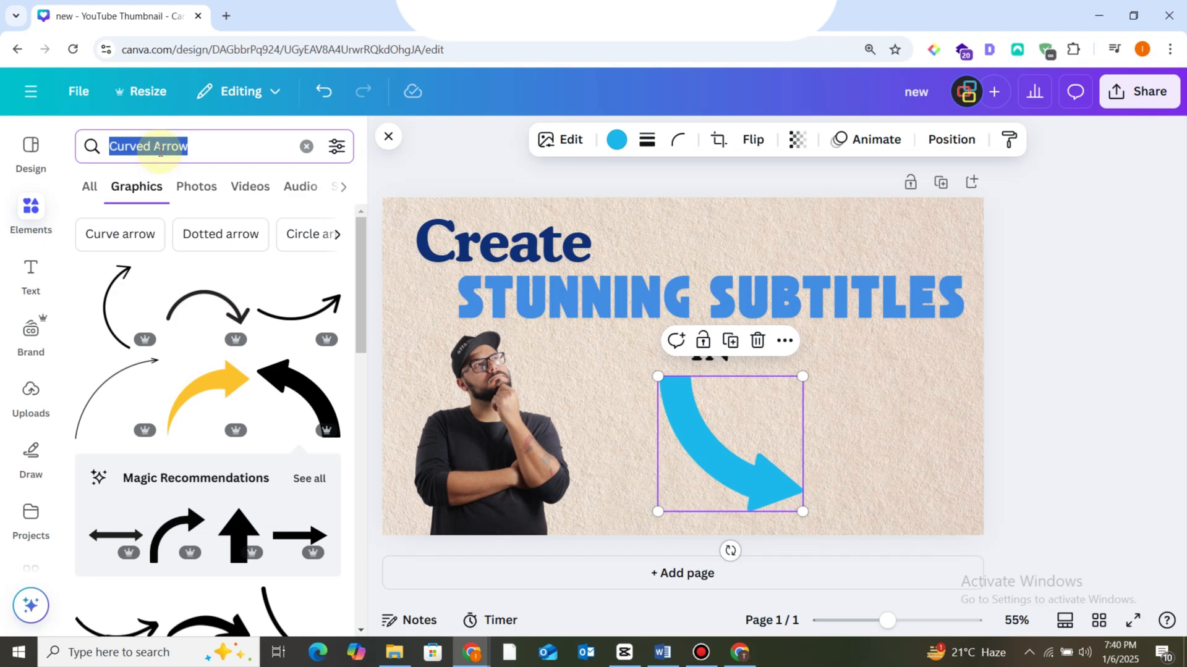
pyautogui.write('Round ')
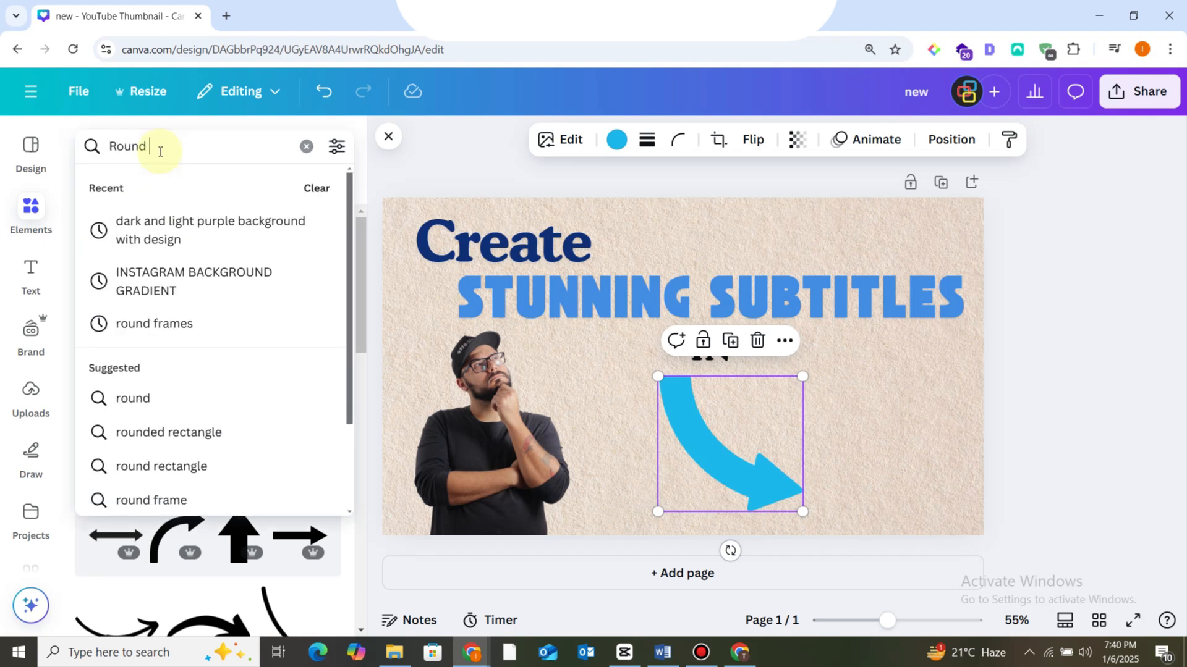
pyautogui.write('Frame')
pyautogui.press('Return')
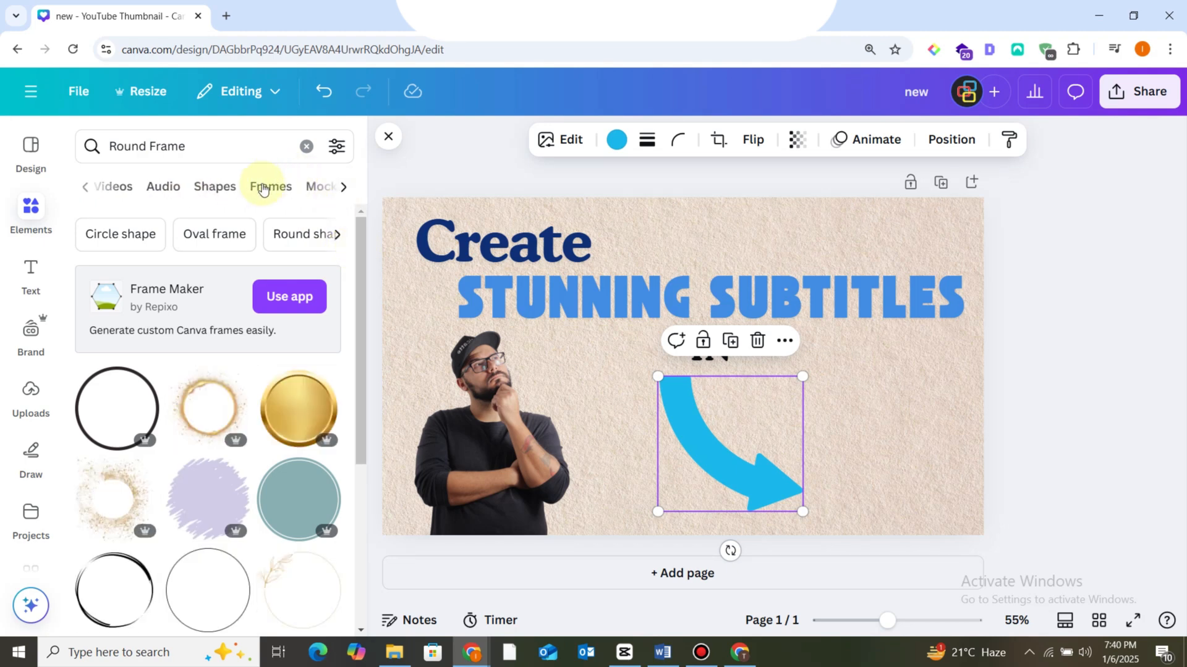
pyautogui.click(280, 185)
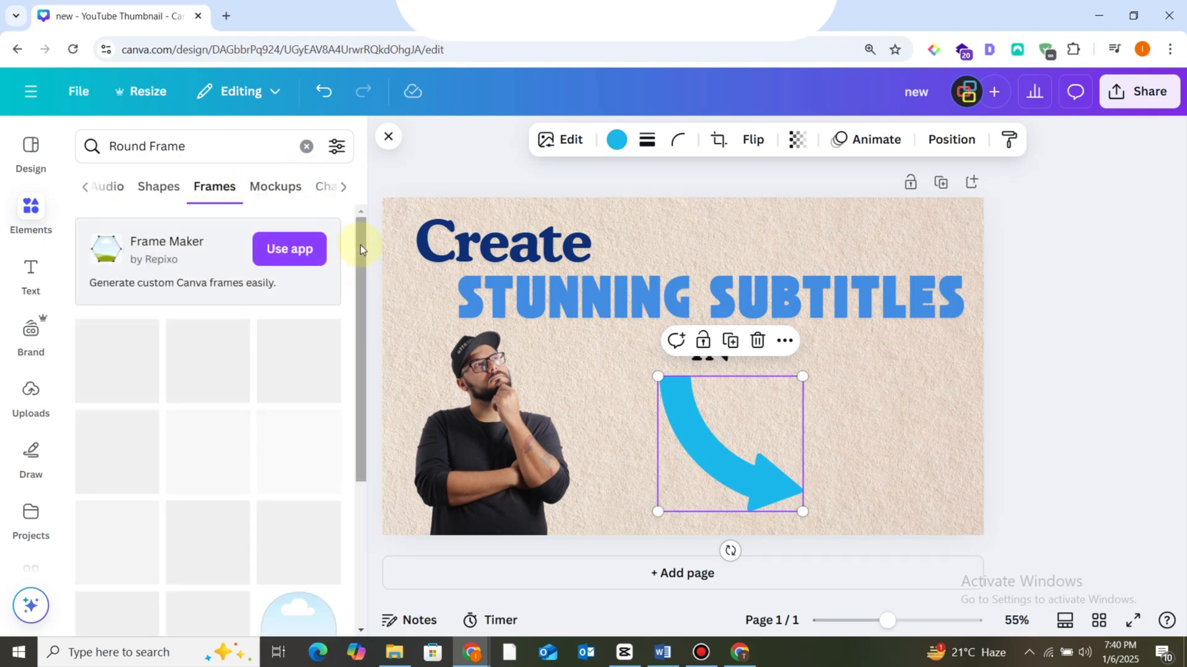
# Add the gold-rimmed round frame, shrink it and place it in the page's lower-right corner beside the arrowhead.
pyautogui.click(300, 334)
pyautogui.moveTo(683, 362); pyautogui.dragTo(893, 431)
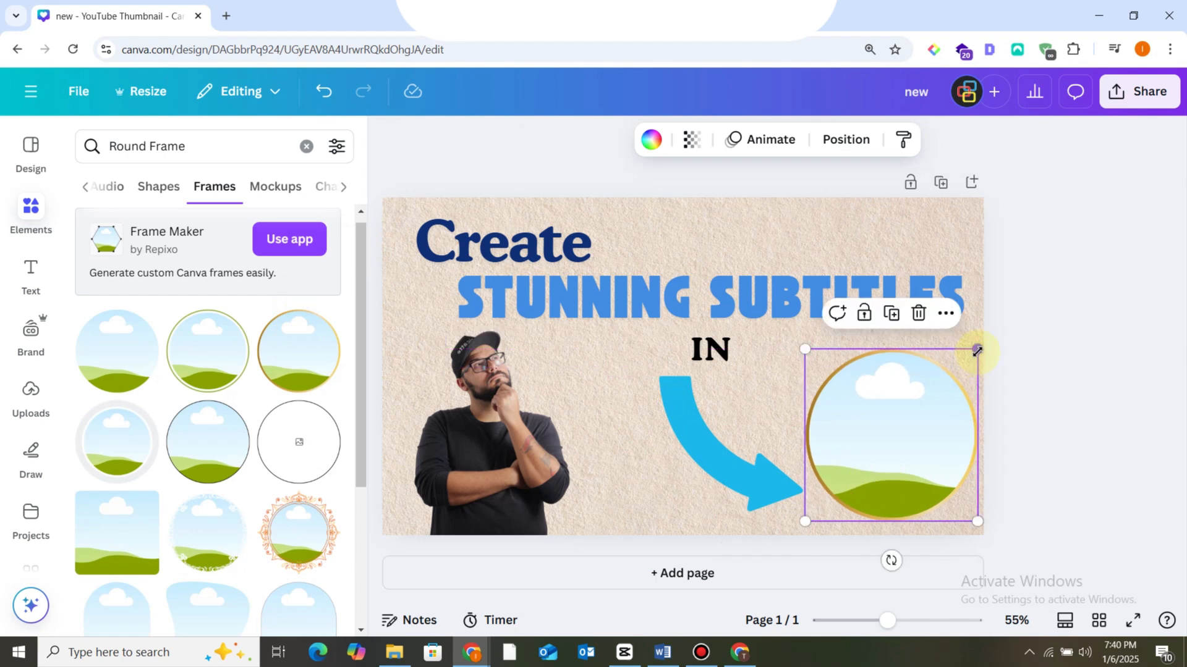
pyautogui.moveTo(978, 349); pyautogui.dragTo(950, 377)
pyautogui.moveTo(882, 456); pyautogui.dragTo(900, 470)
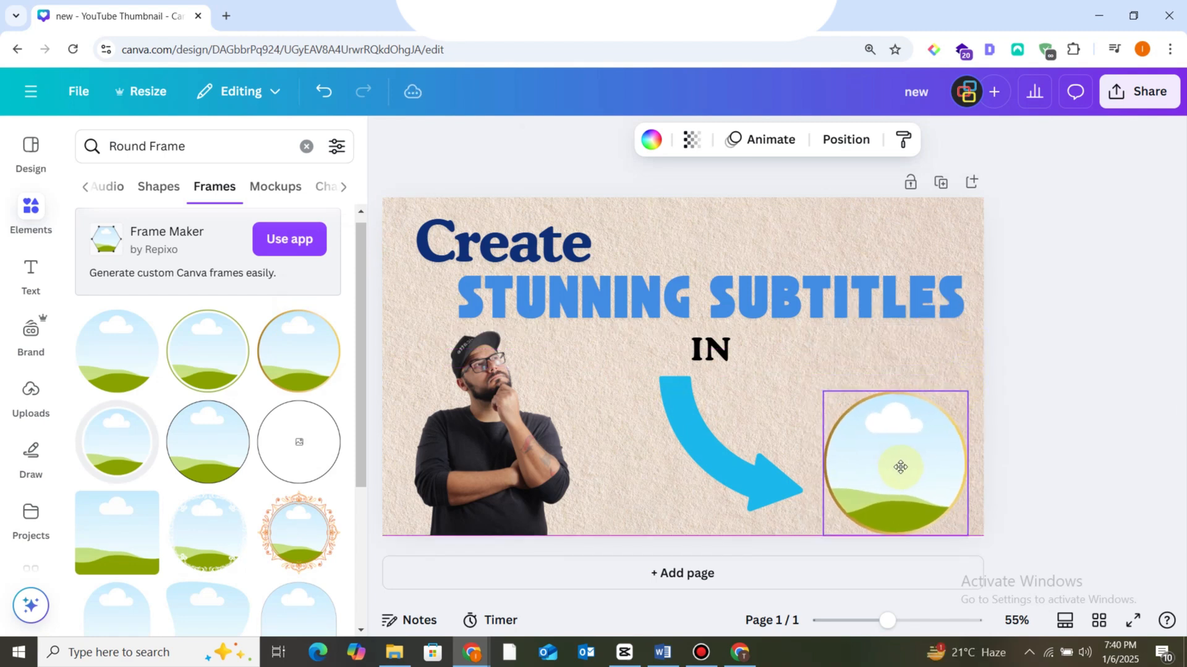
# Search for "Canva Logo" among photos and fill the round frame with the circular gradient Canva logo.
pyautogui.tripleClick(143, 156)
pyautogui.write('Canva Logo')
pyautogui.press('Return')
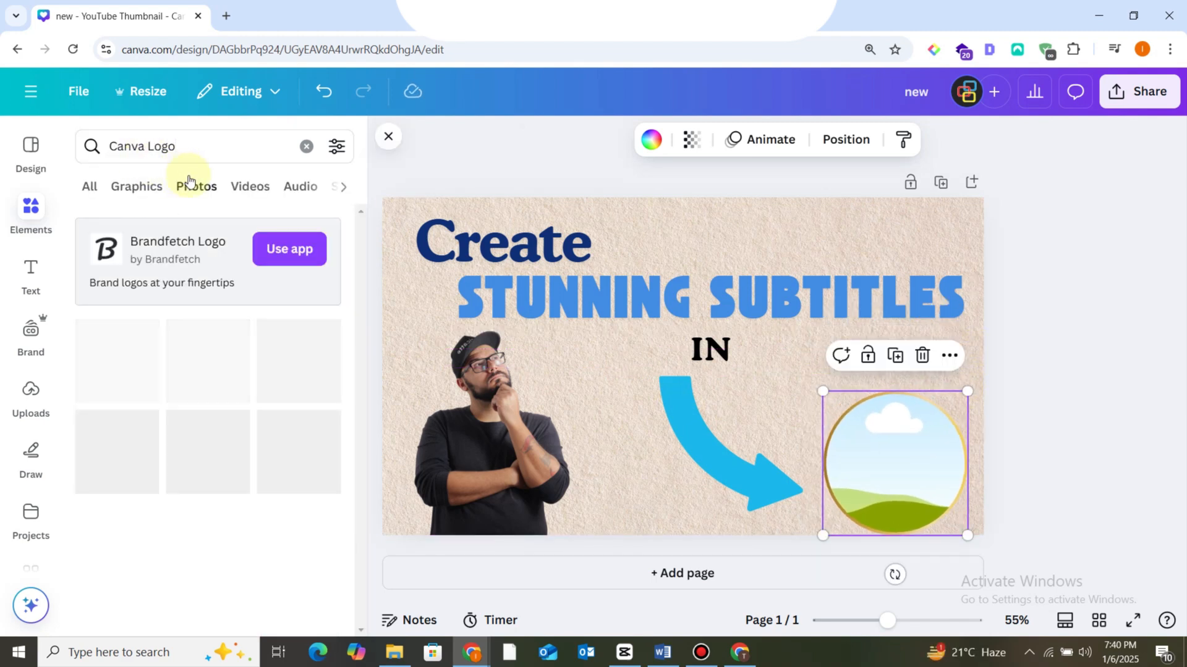
pyautogui.click(189, 181)
pyautogui.moveTo(361, 262); pyautogui.dragTo(357, 358)
pyautogui.moveTo(122, 413); pyautogui.dragTo(868, 494)
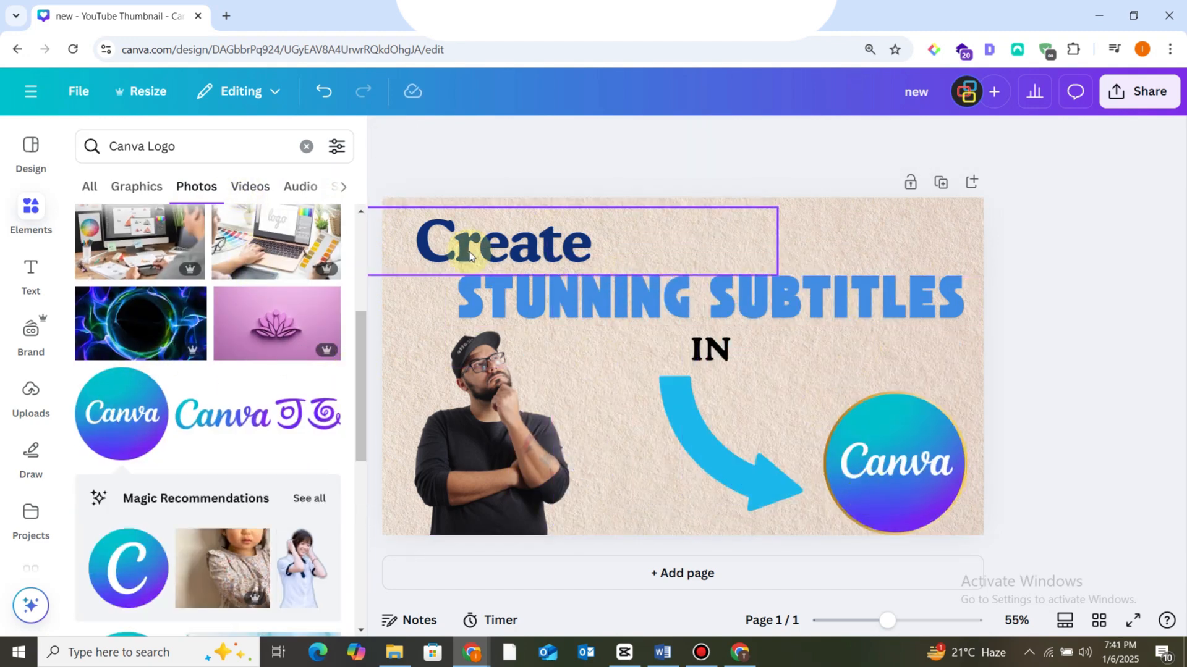
# Search the elements library for "Subtitles" and switch the results to graphics.
pyautogui.doubleClick(225, 161)
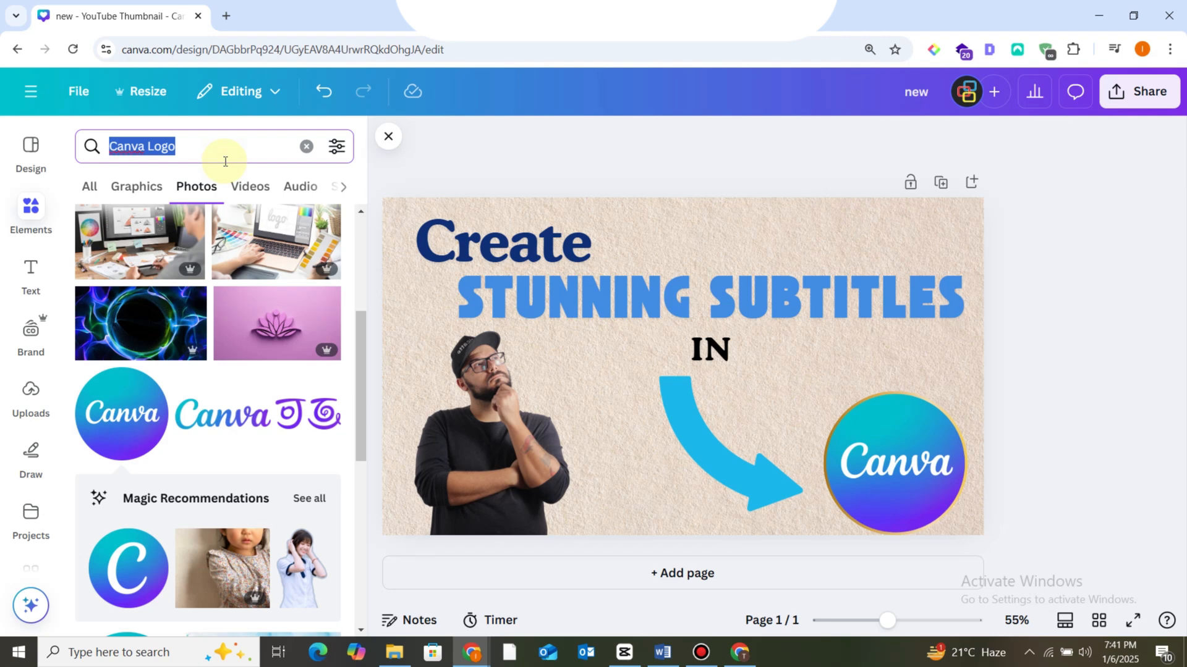
pyautogui.write('Subtitl')
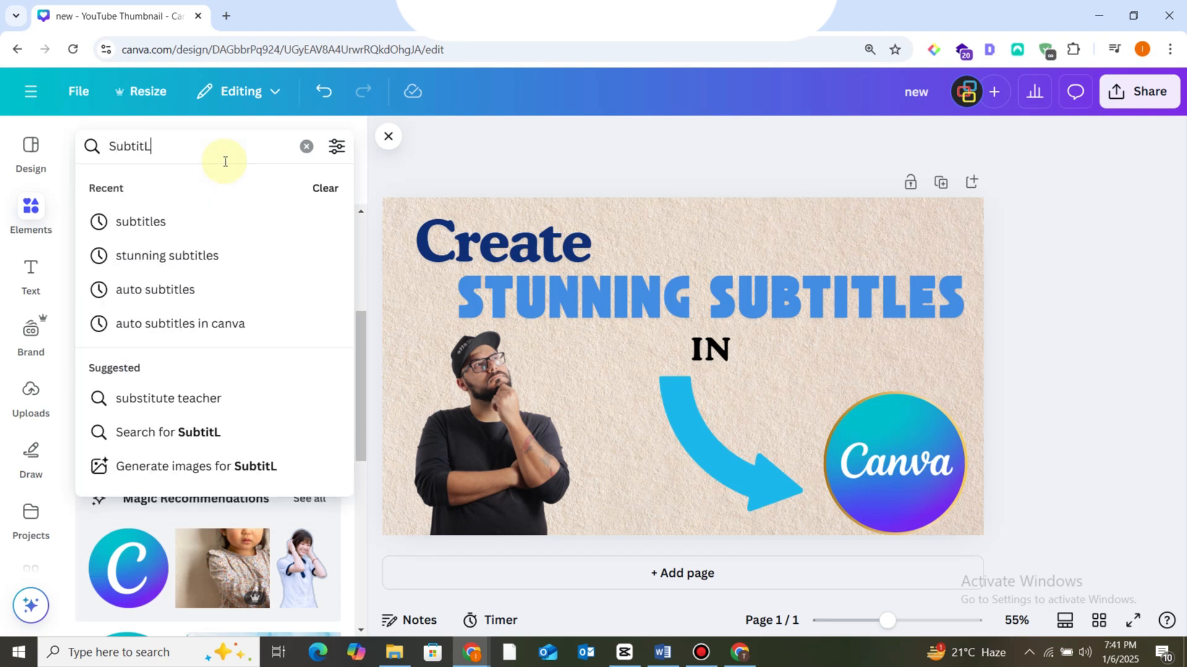
pyautogui.press('BackSpace')
pyautogui.write('LES')
pyautogui.press('Return')
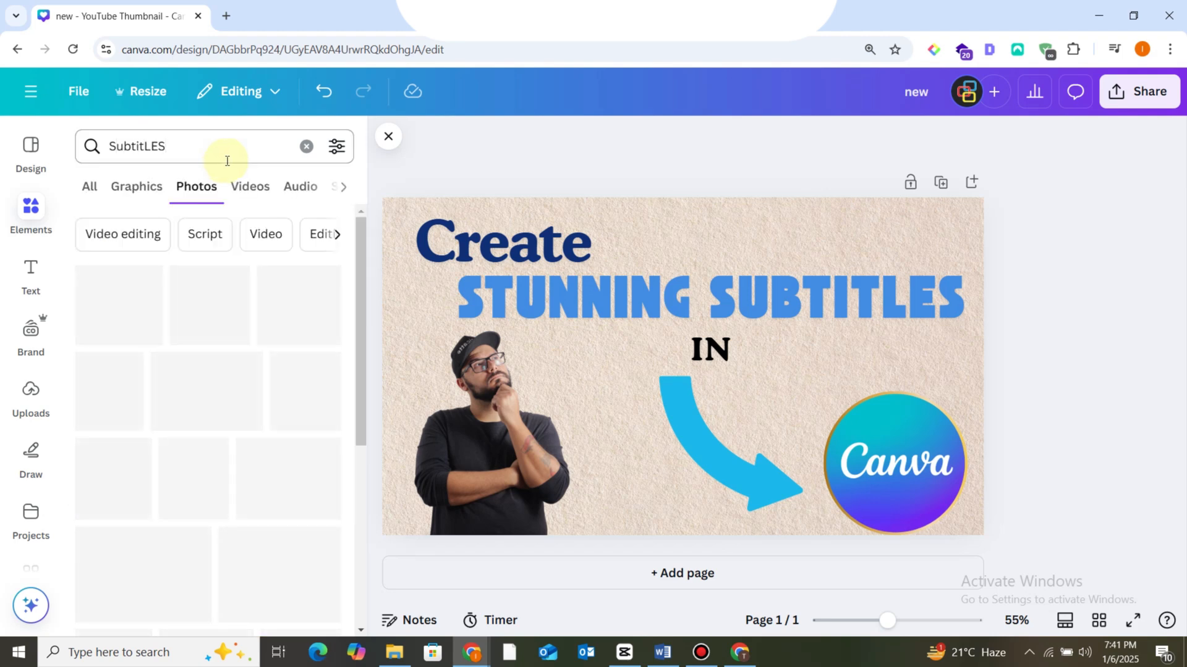
pyautogui.click(134, 196)
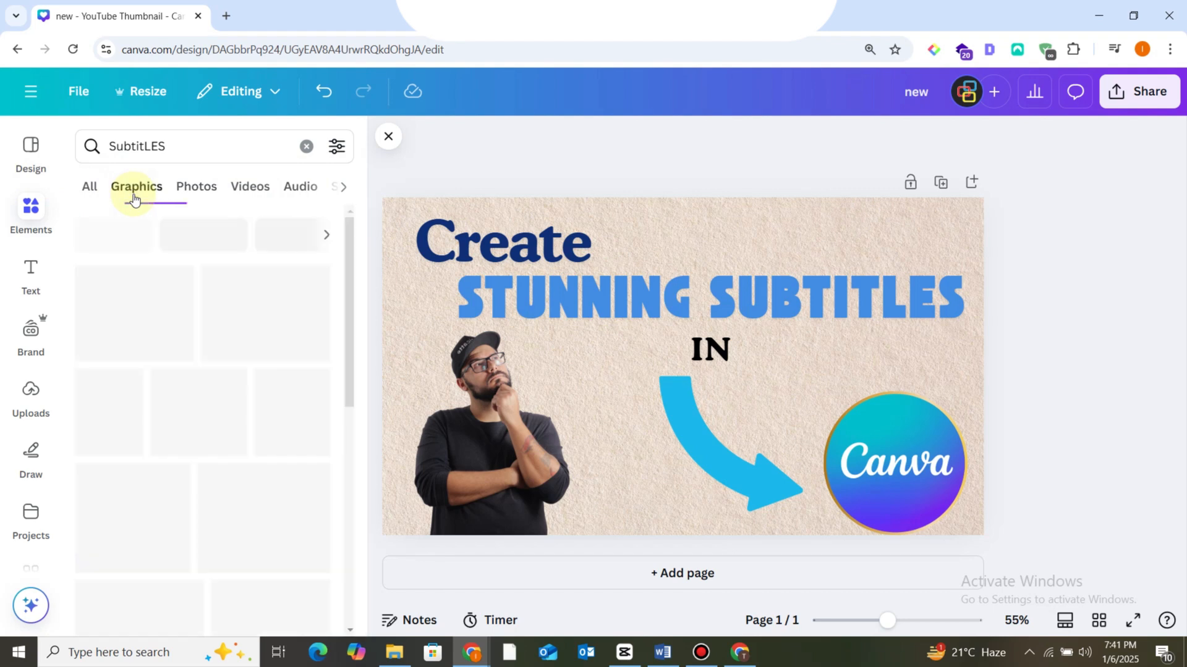
# Add the solid black rounded CC graphic, shrink it and place it in the page's upper-right corner.
pyautogui.click(206, 310)
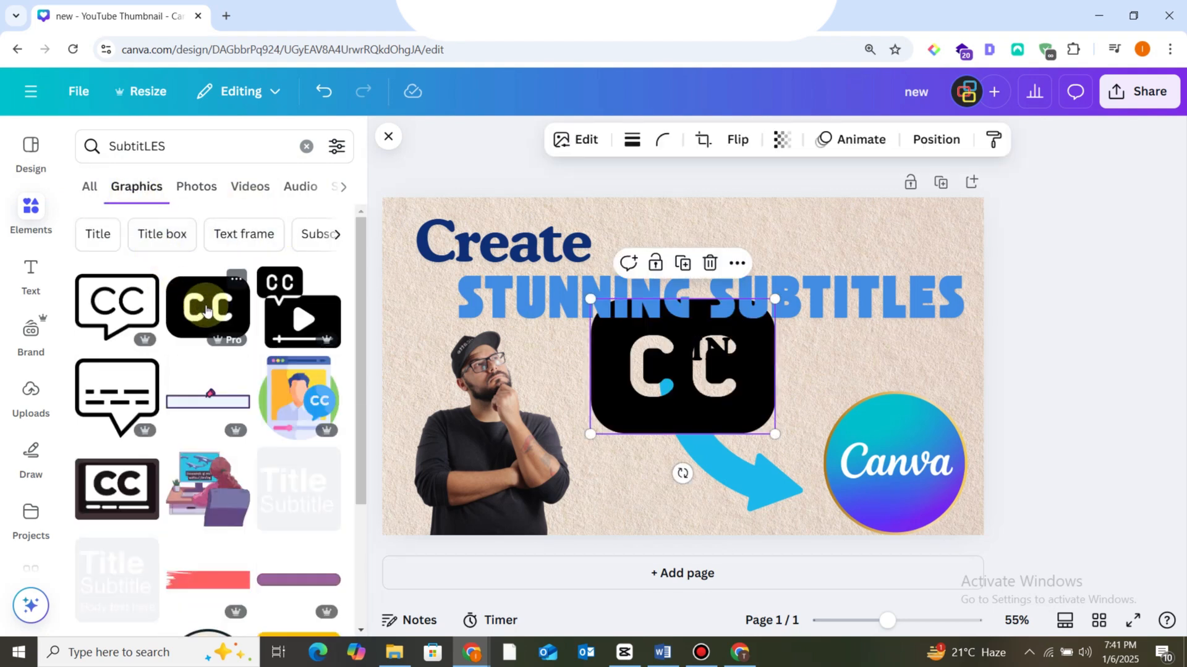
pyautogui.moveTo(610, 418); pyautogui.dragTo(908, 229)
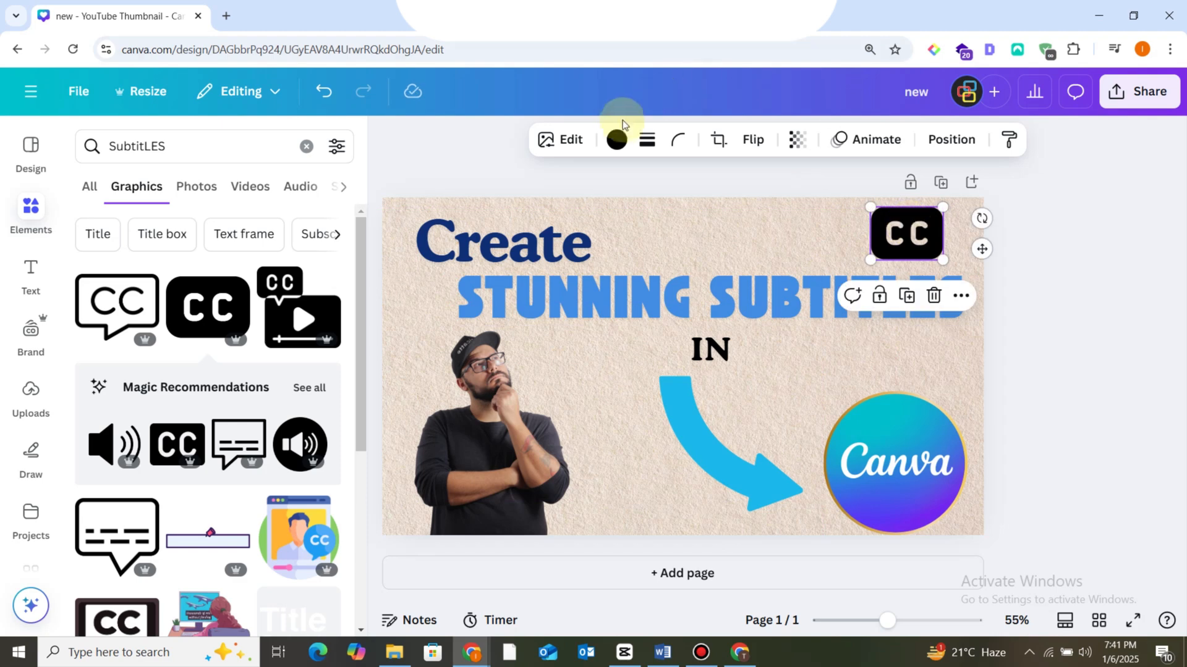
# Try the light blue #1cb9eb on the CC graphic, return it to black and deselect everything.
pyautogui.click(617, 140)
pyautogui.click(240, 278)
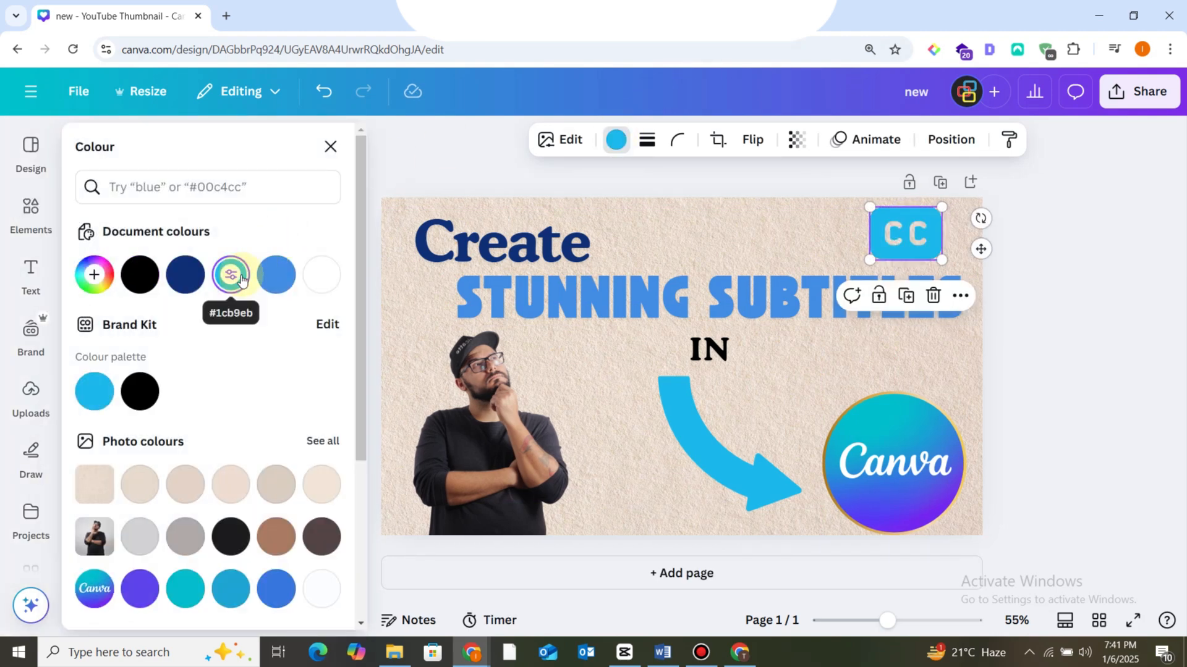
pyautogui.click(141, 390)
pyautogui.click(658, 231)
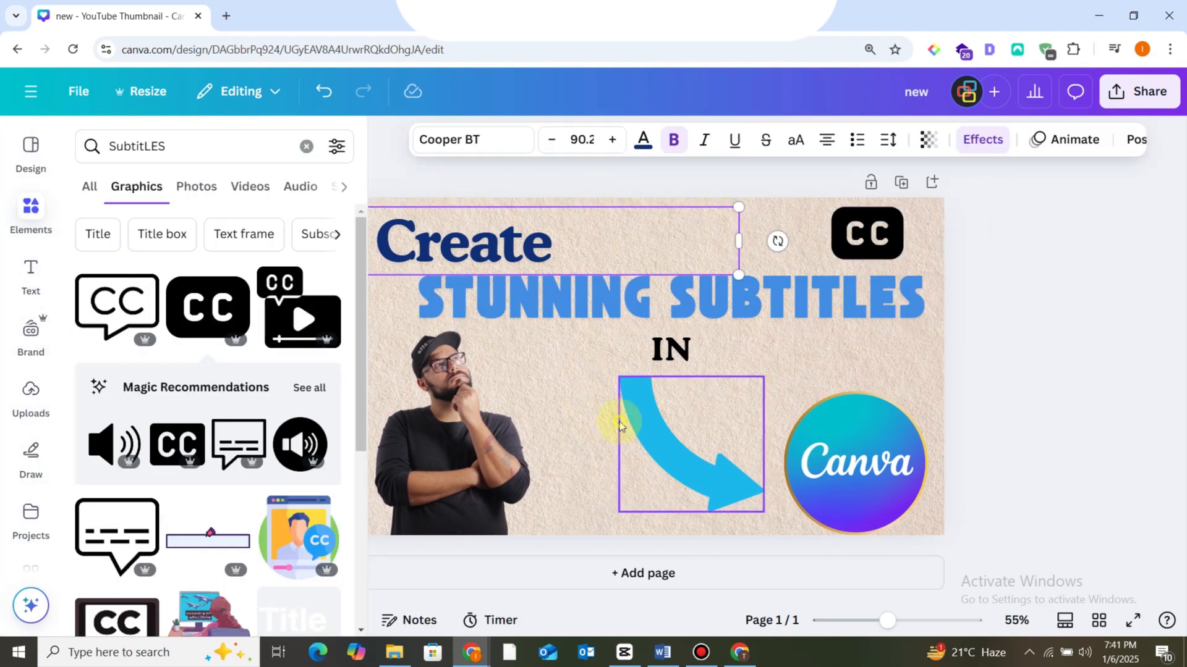
pyautogui.click(623, 420)
pyautogui.click(1095, 374)
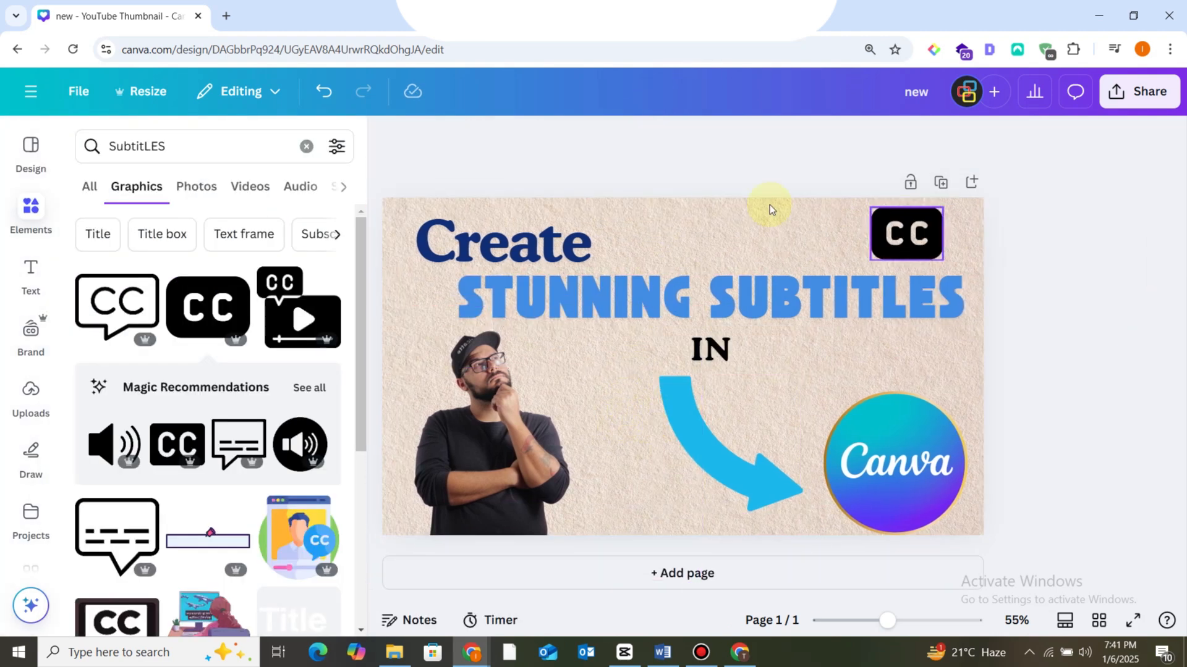
# Download the thumbnail as a PNG at size 1 with the file size limited to 1500 KB.
pyautogui.click(83, 91)
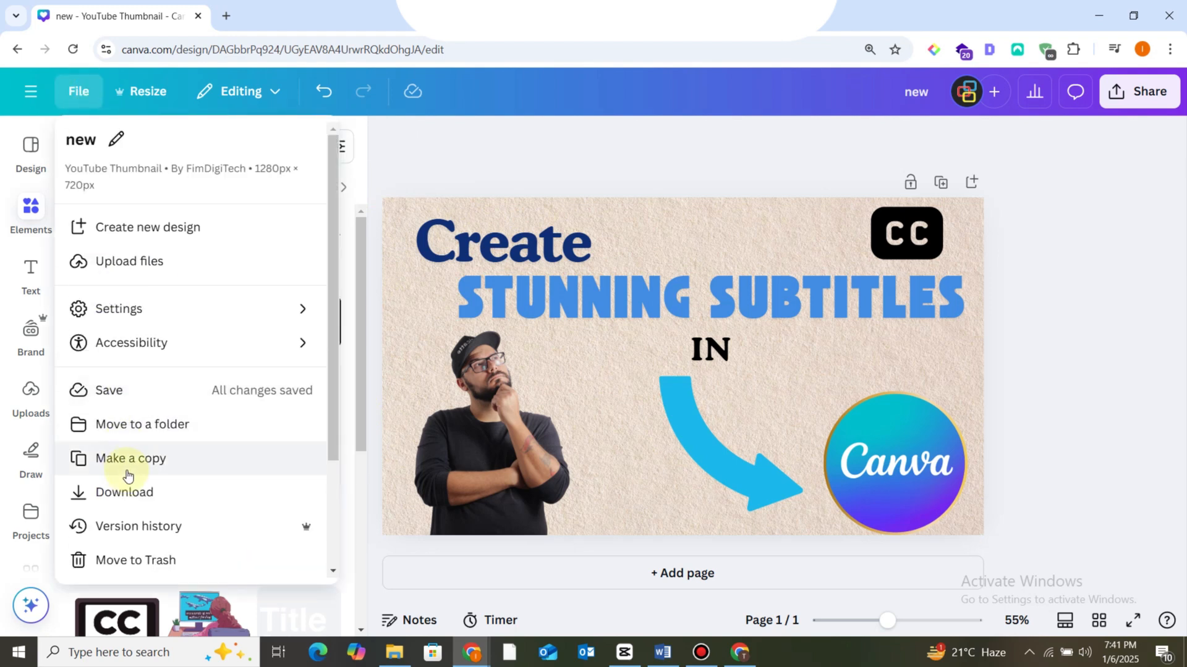
pyautogui.click(124, 493)
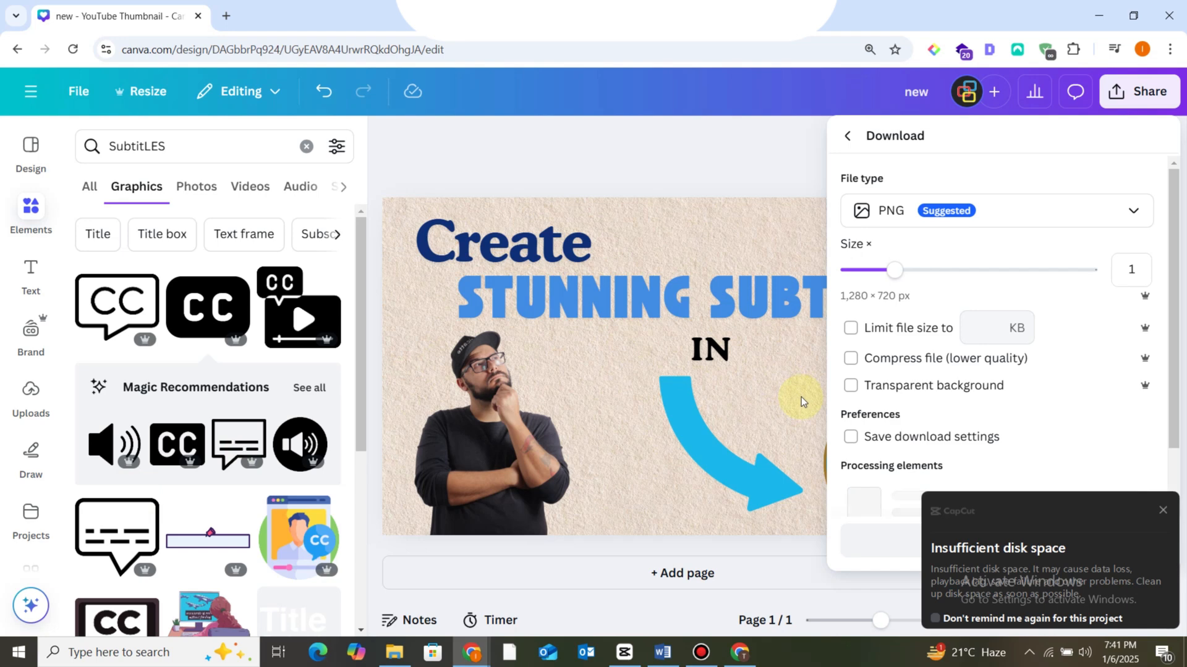
pyautogui.click(1161, 512)
pyautogui.click(1150, 213)
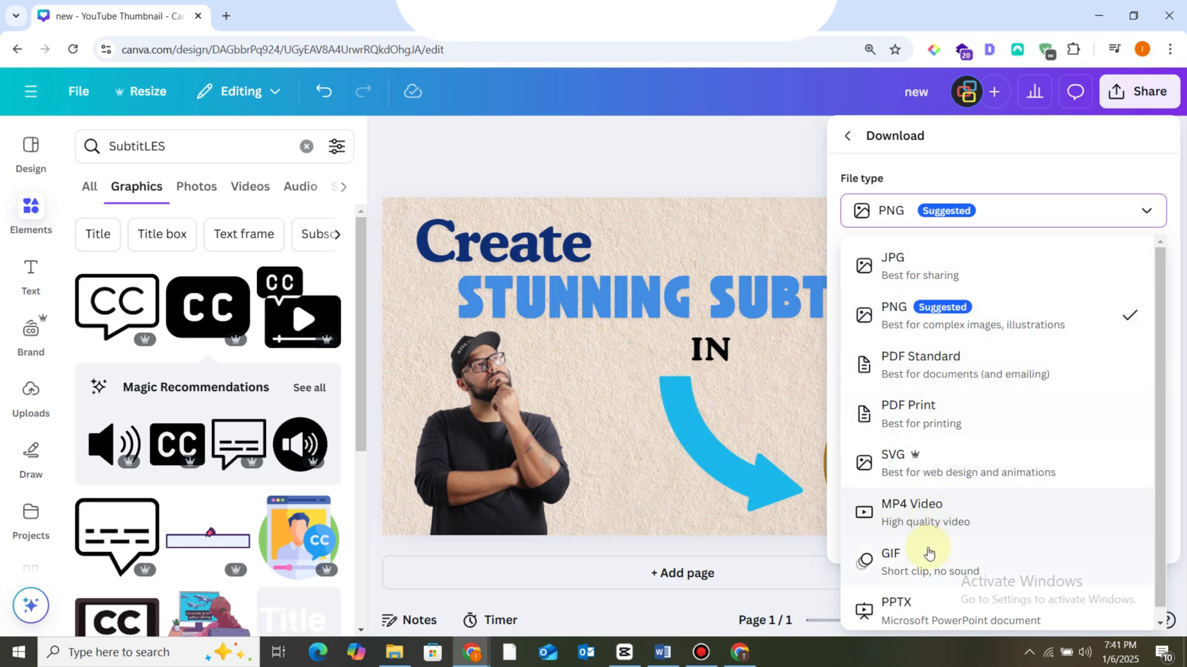
pyautogui.click(1132, 216)
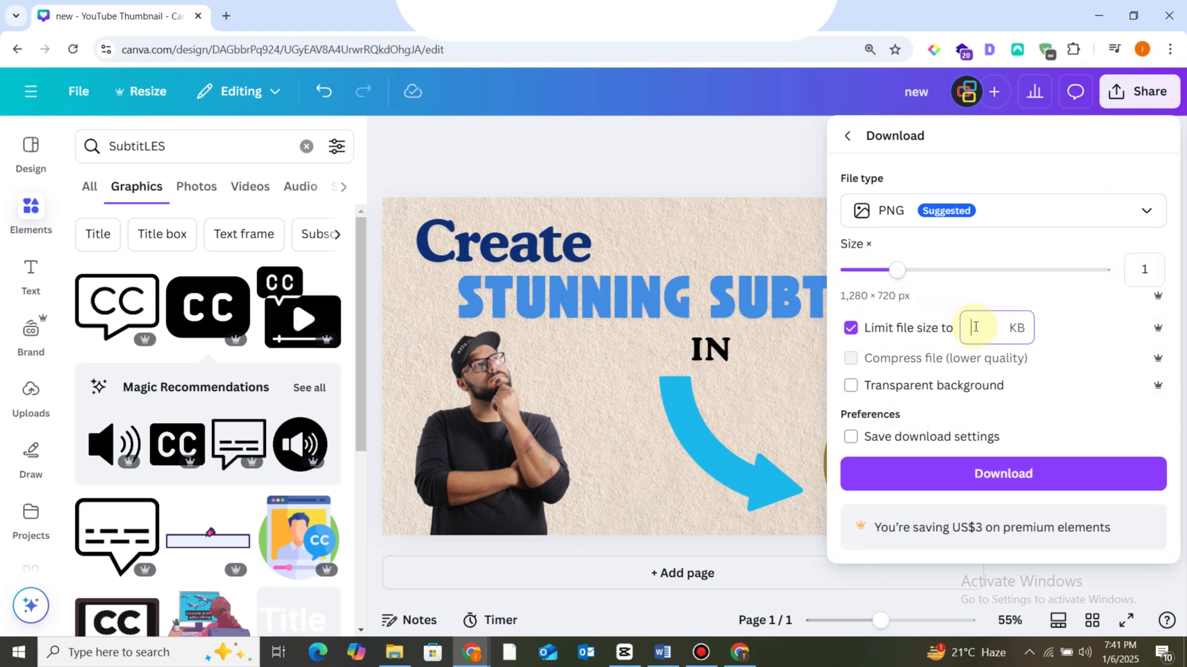
pyautogui.write('1500')
pyautogui.click(999, 474)
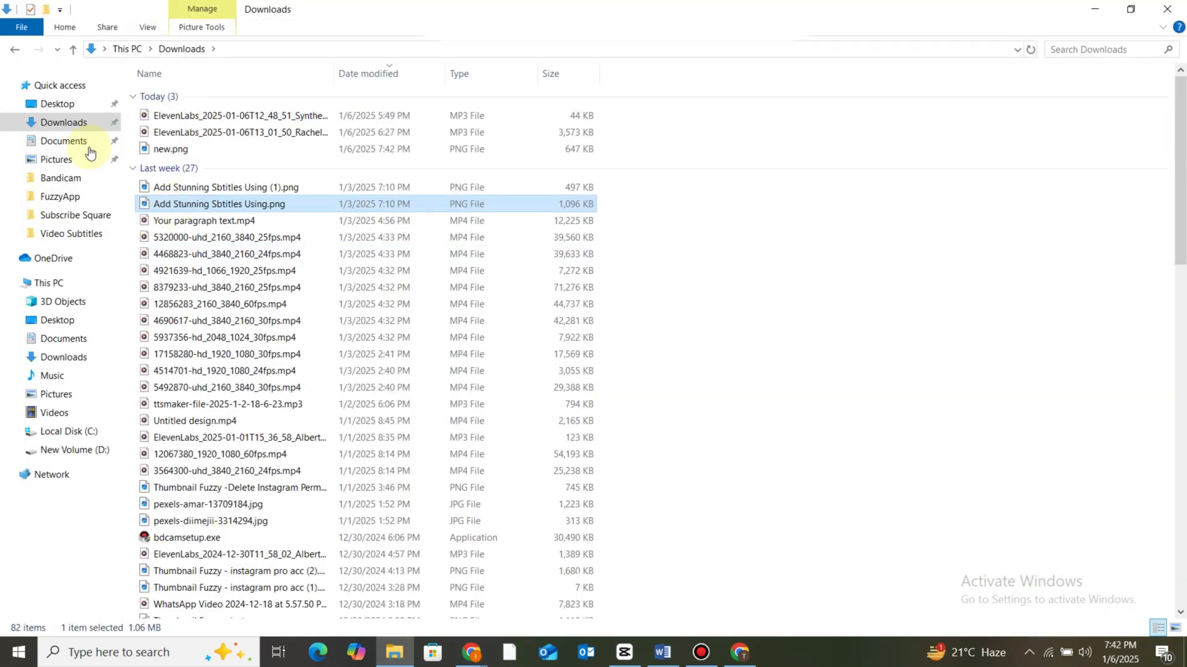
# Open the downloaded new.png from the Downloads folder in File Explorer to check the thumbnail, and close the preview.
pyautogui.click(457, 116)
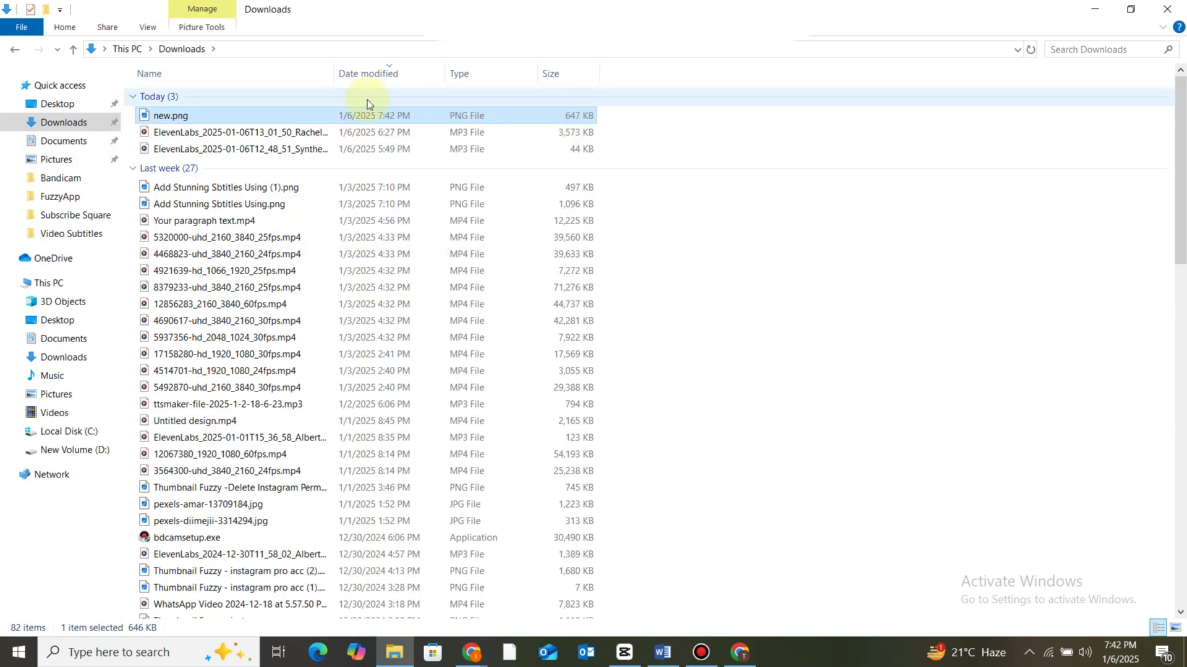
pyautogui.doubleClick(364, 117)
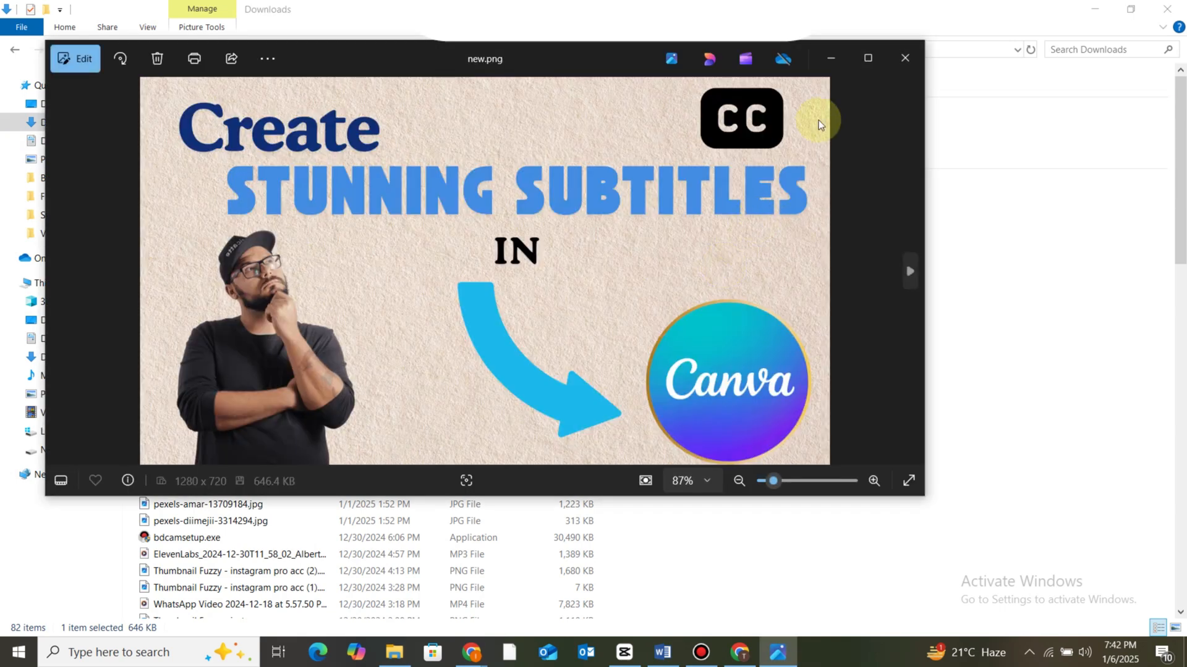
pyautogui.click(903, 56)
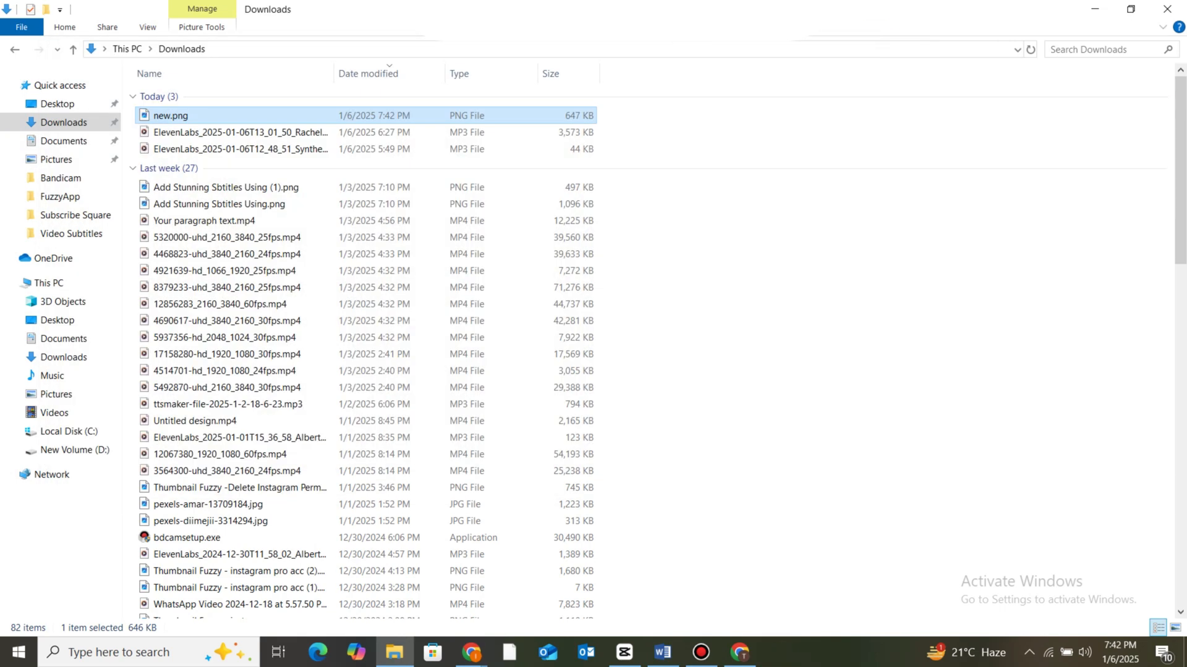